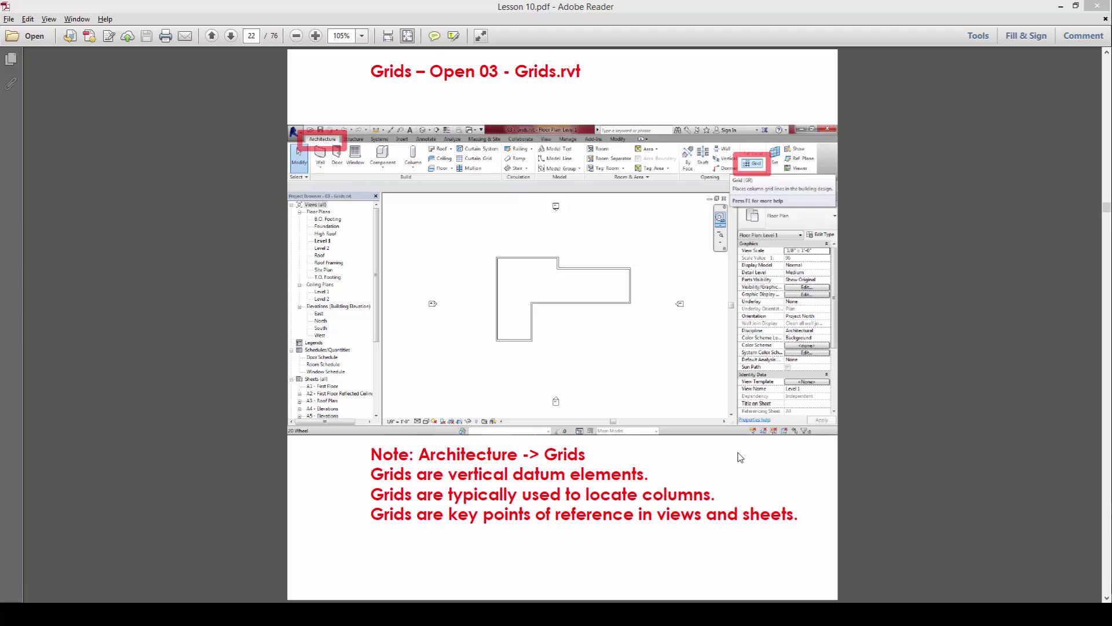
# Step: Switch to Revit and open the 03 - Grids project from Recent Files
pyautogui.moveTo(514, 71); pyautogui.dragTo(586, 72)
pyautogui.hotkey('alt', 'Tab')
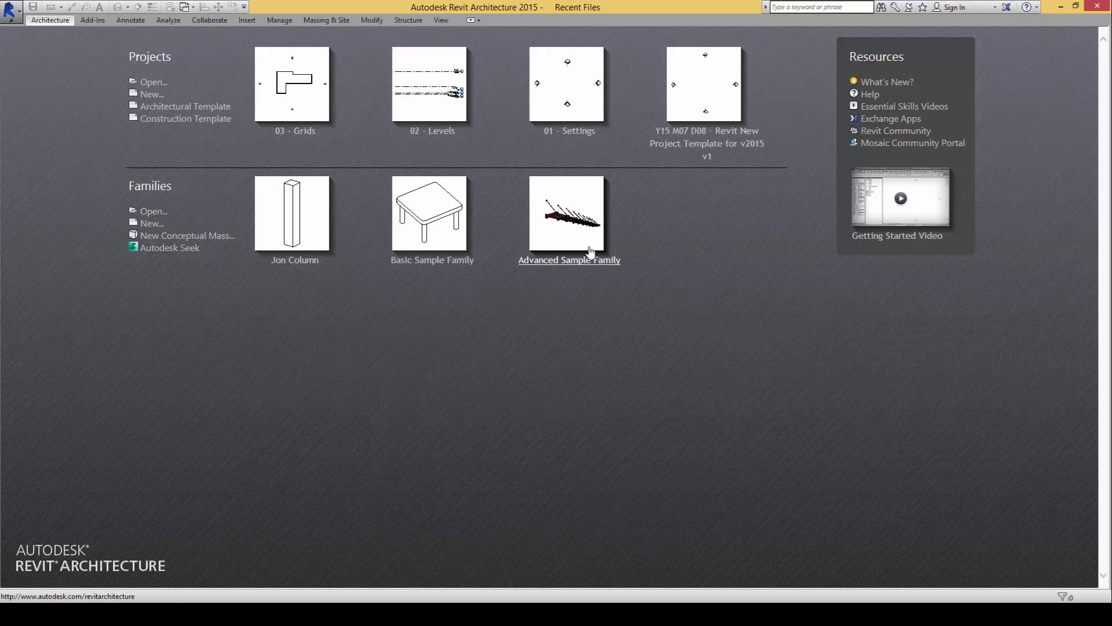
pyautogui.click(296, 105)
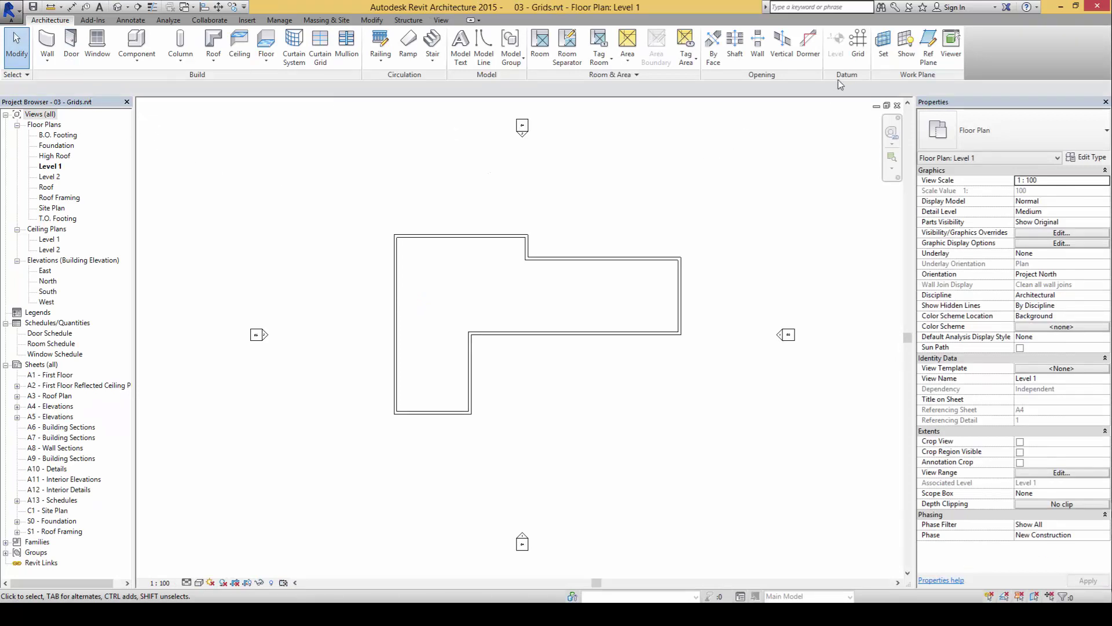
# Step: Start the Grid tool and review its line and multi-segment draw options
pyautogui.click(855, 67)
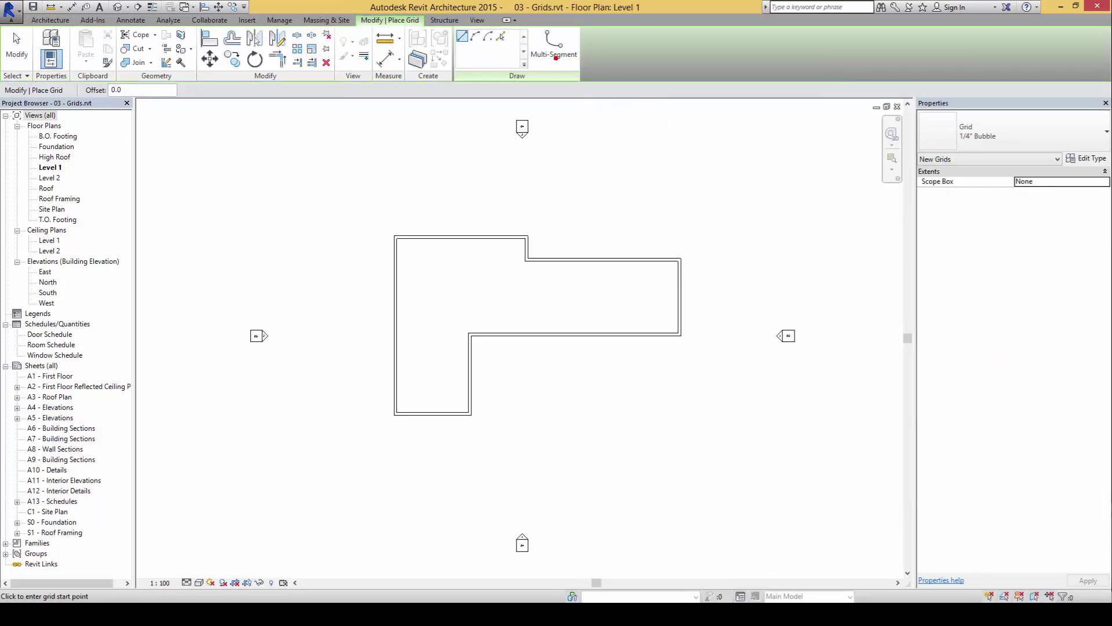
pyautogui.moveTo(480, 14)
pyautogui.mouseDown()
pyautogui.moveTo(455, 18)
pyautogui.moveTo(438, 58)
pyautogui.moveTo(490, 90)
pyautogui.moveTo(583, 75)
pyautogui.moveTo(595, 26)
pyautogui.moveTo(460, 16)
pyautogui.mouseUp()
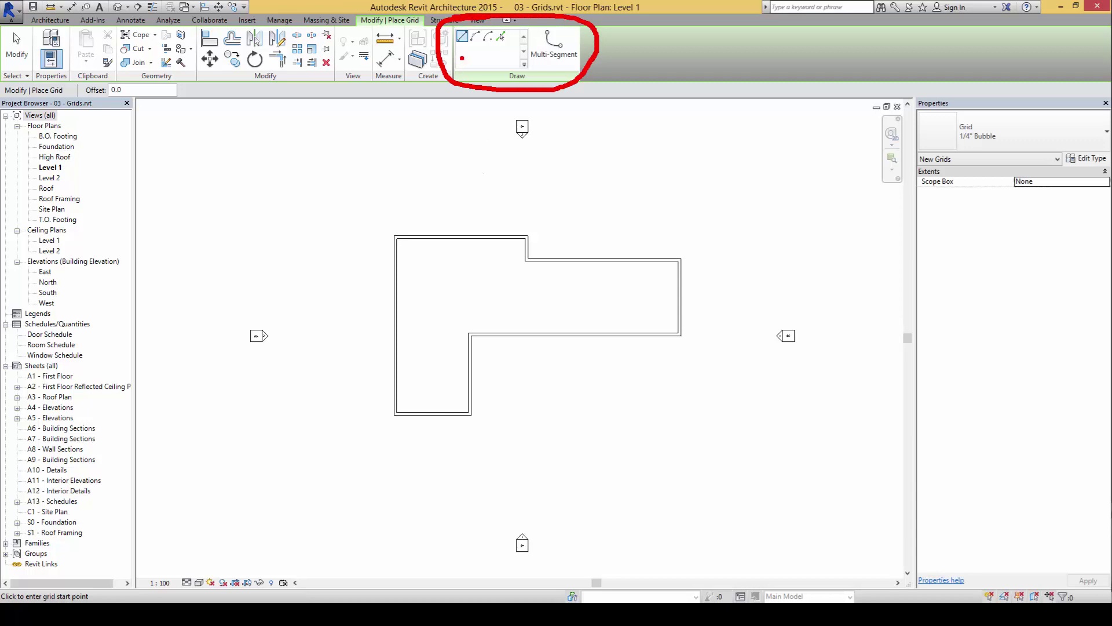
pyautogui.moveTo(462, 48); pyautogui.dragTo(453, 114)
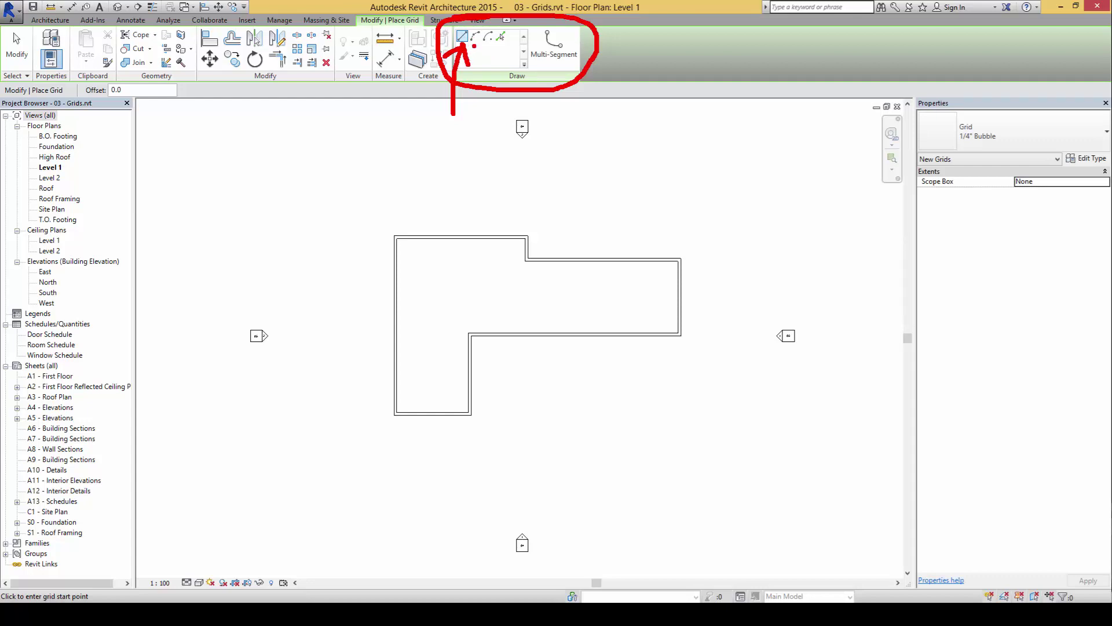
pyautogui.moveTo(475, 45); pyautogui.dragTo(486, 94)
pyautogui.moveTo(493, 132); pyautogui.dragTo(539, 70)
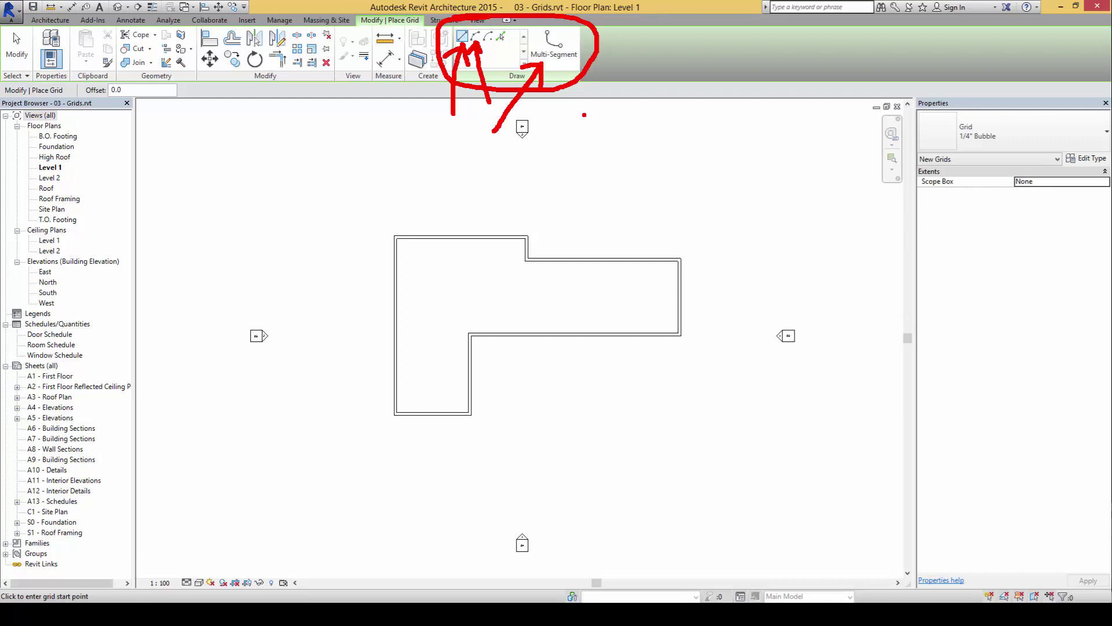
pyautogui.press('Escape')
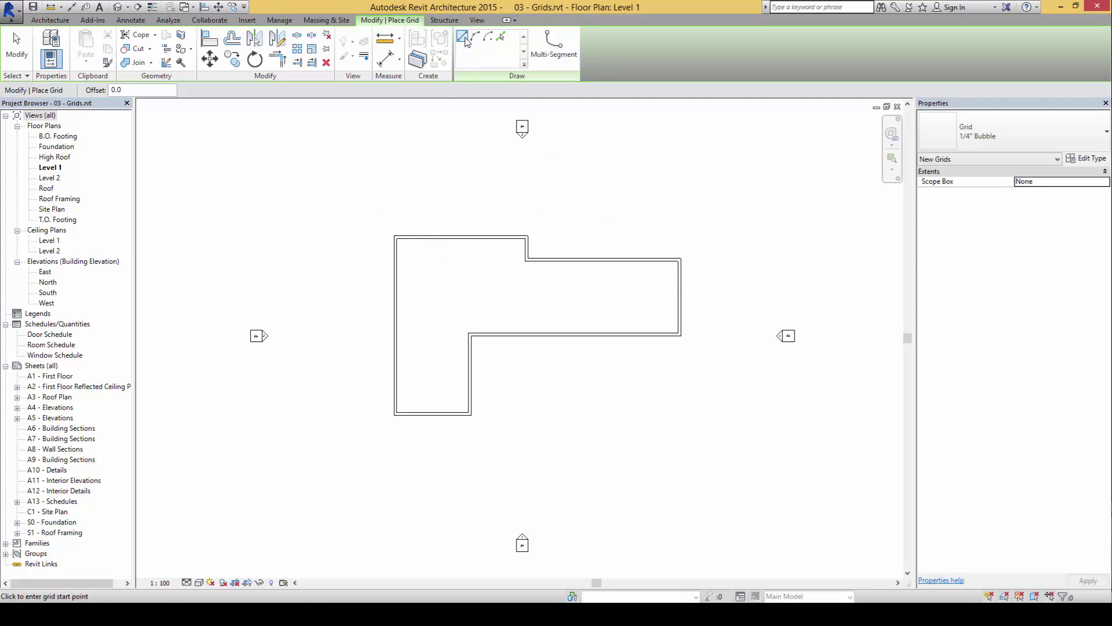
# Step: Draw a vertical grid line from below to above the building's left side
pyautogui.click(354, 462)
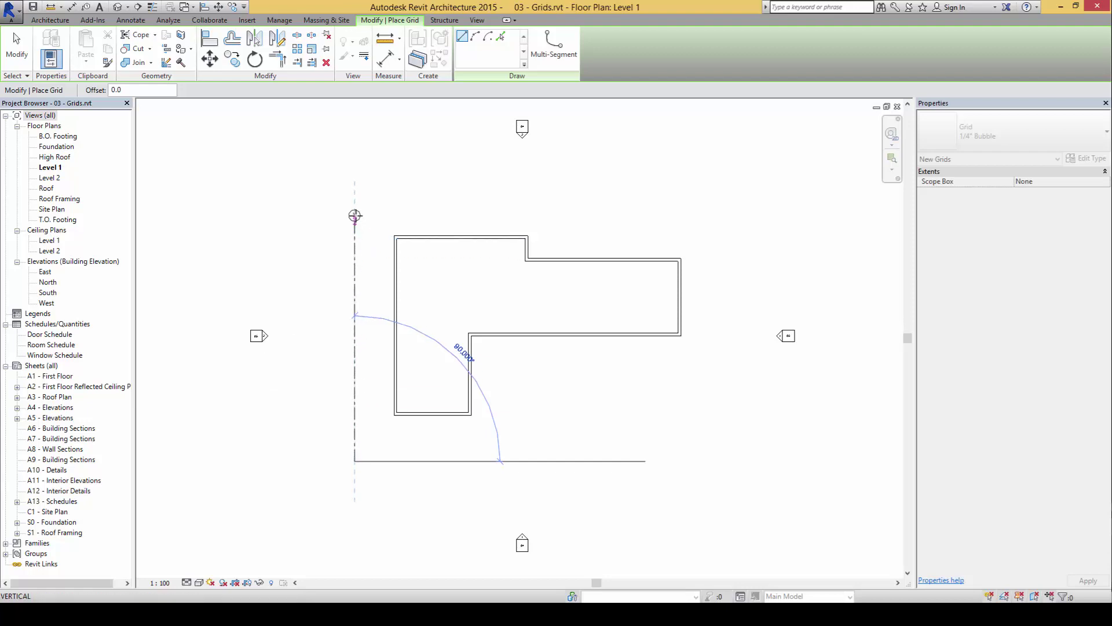
pyautogui.click(354, 198)
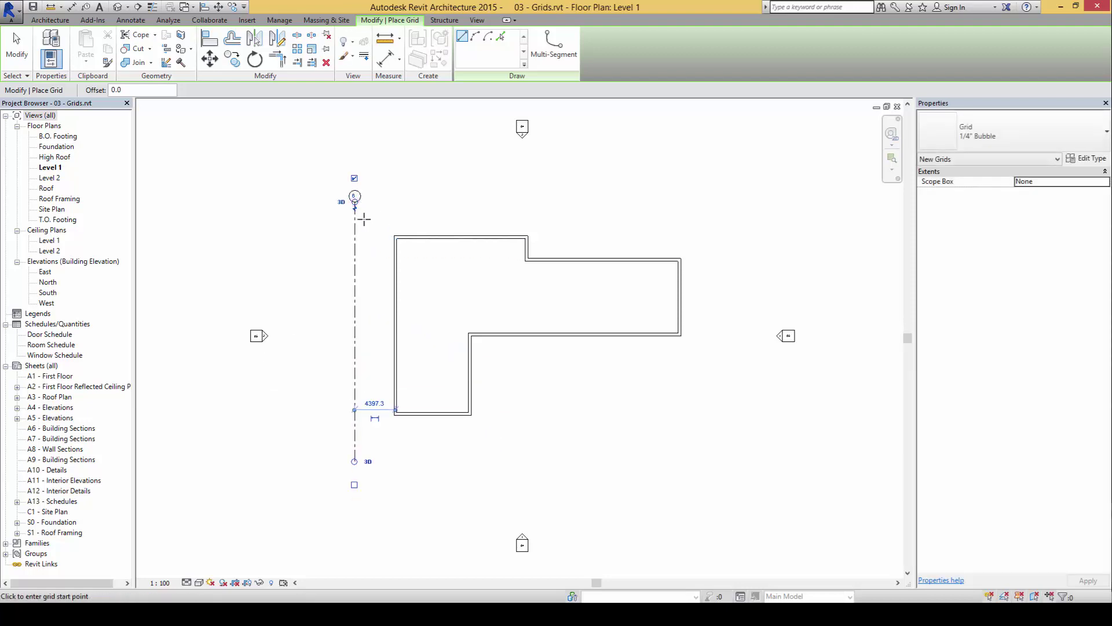
pyautogui.scroll(3, 333, 200)
pyautogui.scroll(-2, 323, 251)
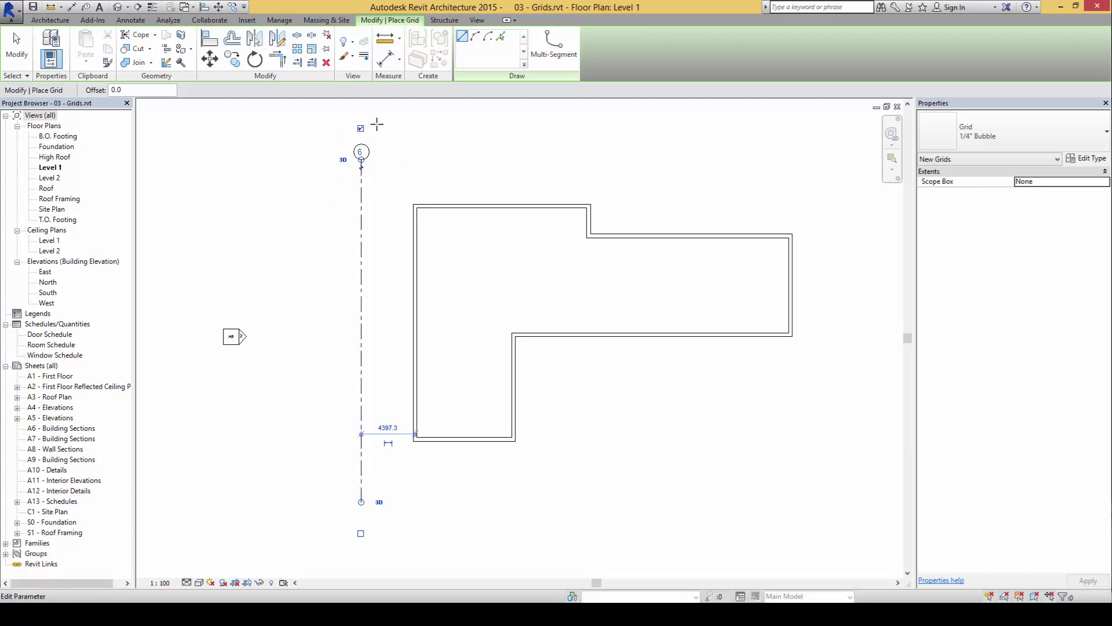
pyautogui.scroll(2, 365, 156)
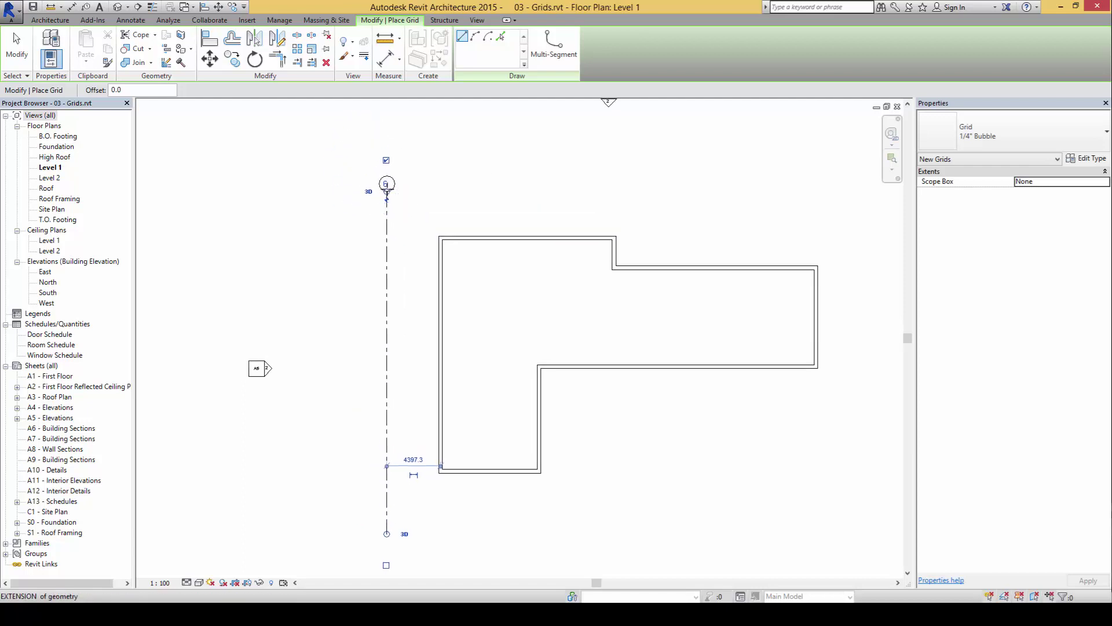
# Step: Renumber the new grid from 6 to 1, then reselect it
pyautogui.press('Escape')
pyautogui.press('Escape')
pyautogui.click(387, 184)
pyautogui.click(387, 184)
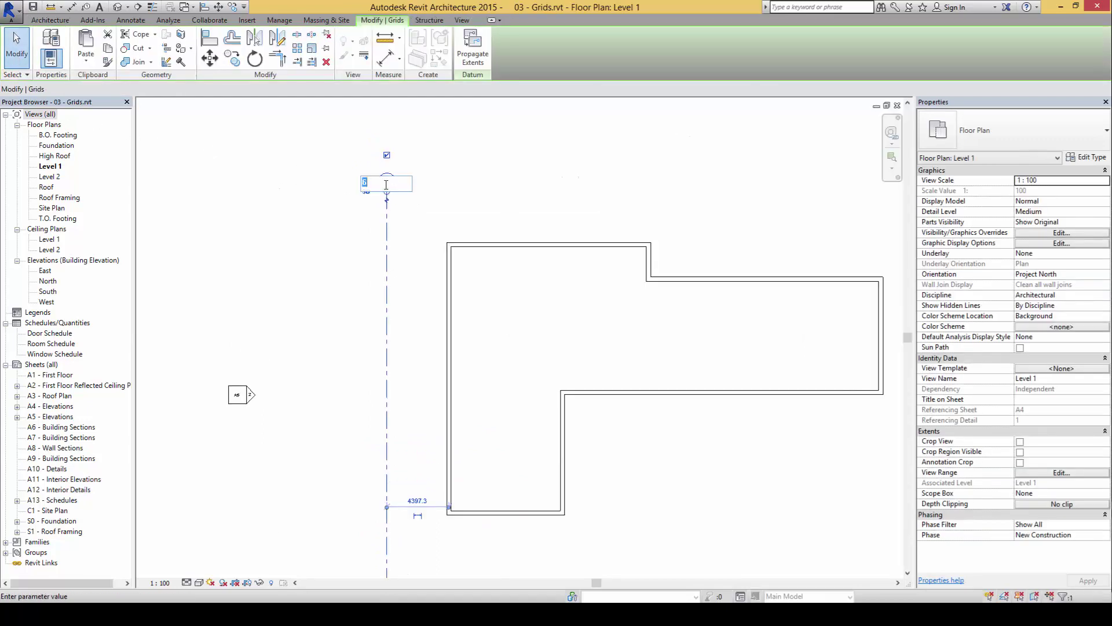
pyautogui.write('1')
pyautogui.press('Return')
pyautogui.click(424, 236)
pyautogui.click(390, 250)
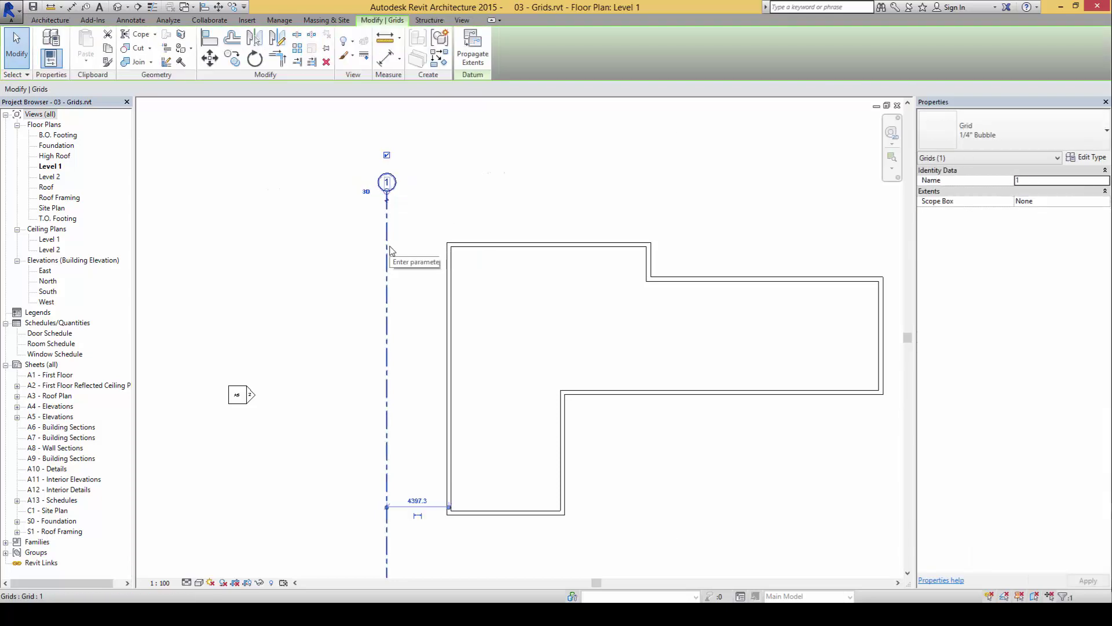
# Step: Delete grid 1 and draw a replacement vertical grid just outside the west wall
pyautogui.press('Delete')
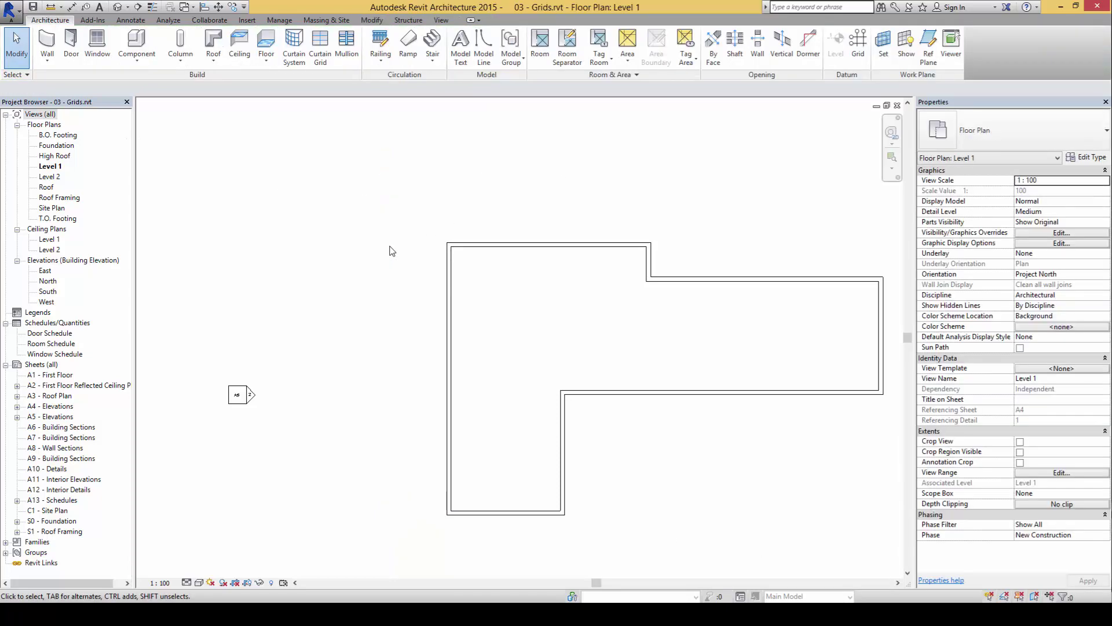
pyautogui.scroll(-1, 368, 247)
pyautogui.moveTo(368, 247); pyautogui.dragTo(338, 224, button='middle')
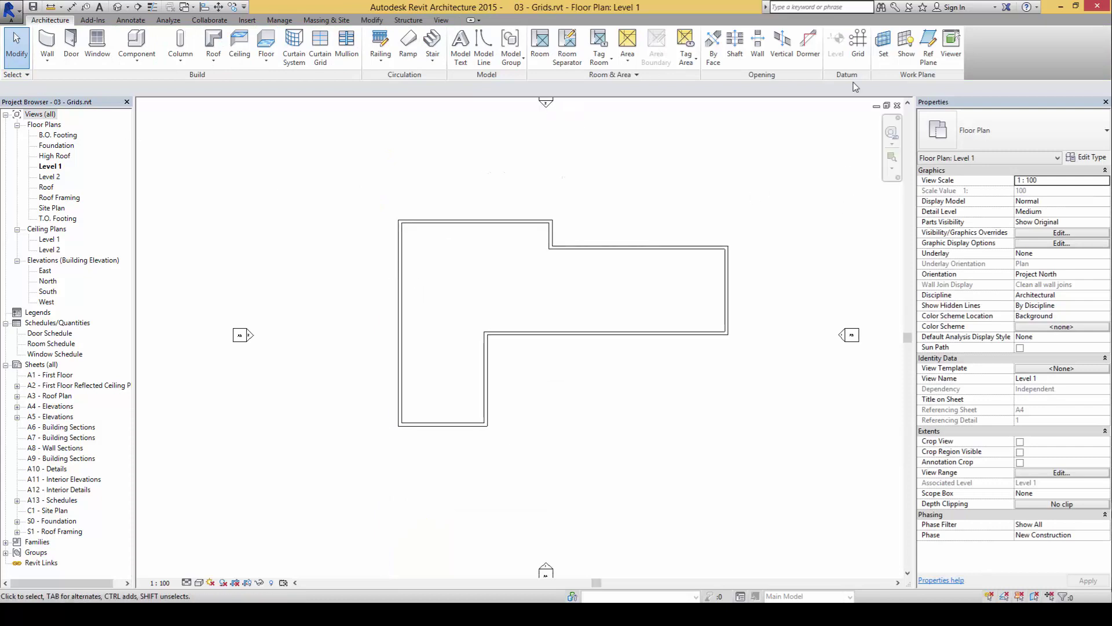
pyautogui.click(858, 47)
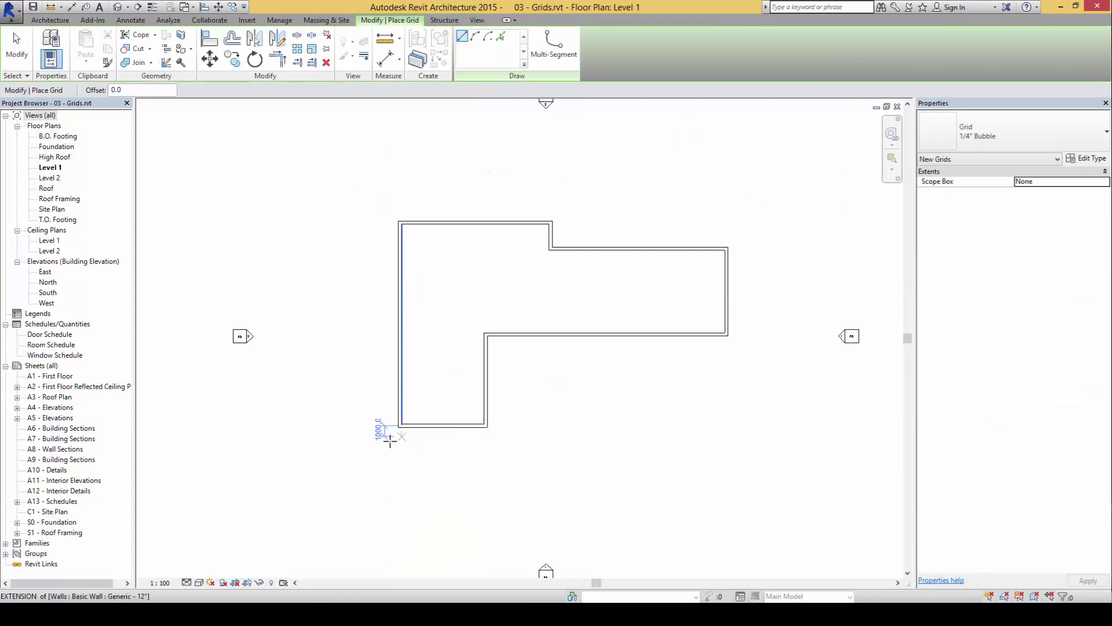
pyautogui.click(380, 458)
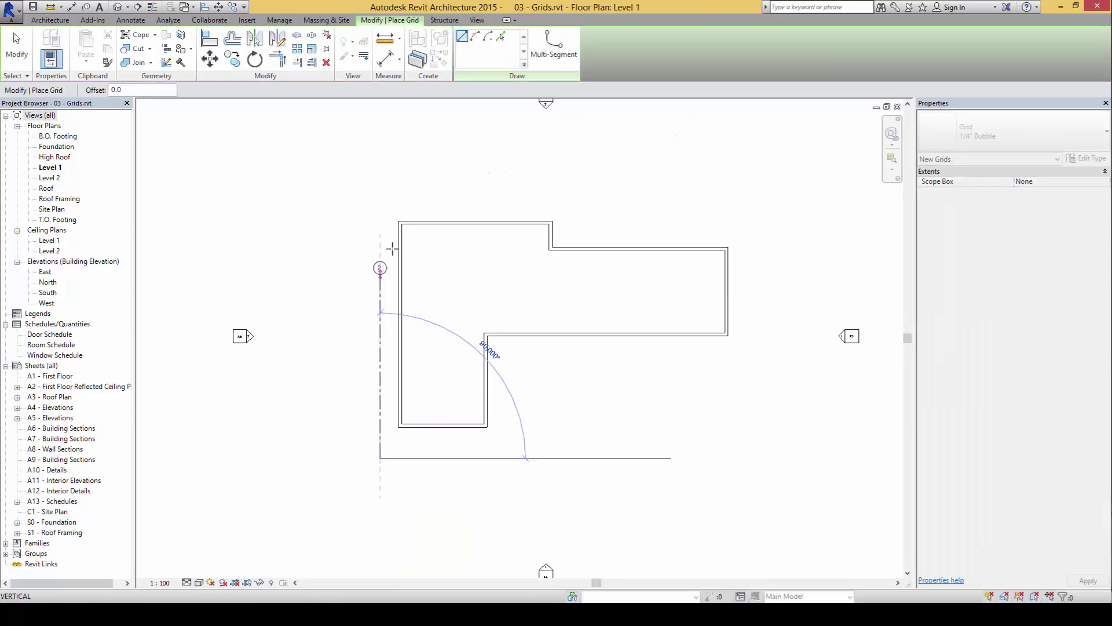
pyautogui.click(380, 192)
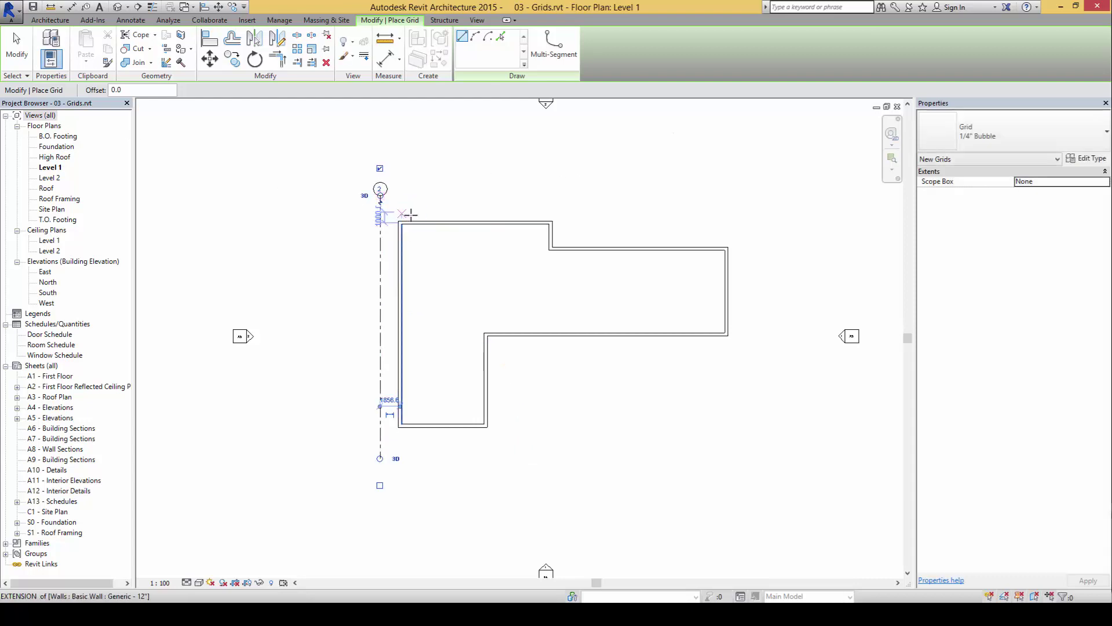
pyautogui.scroll(3, 394, 195)
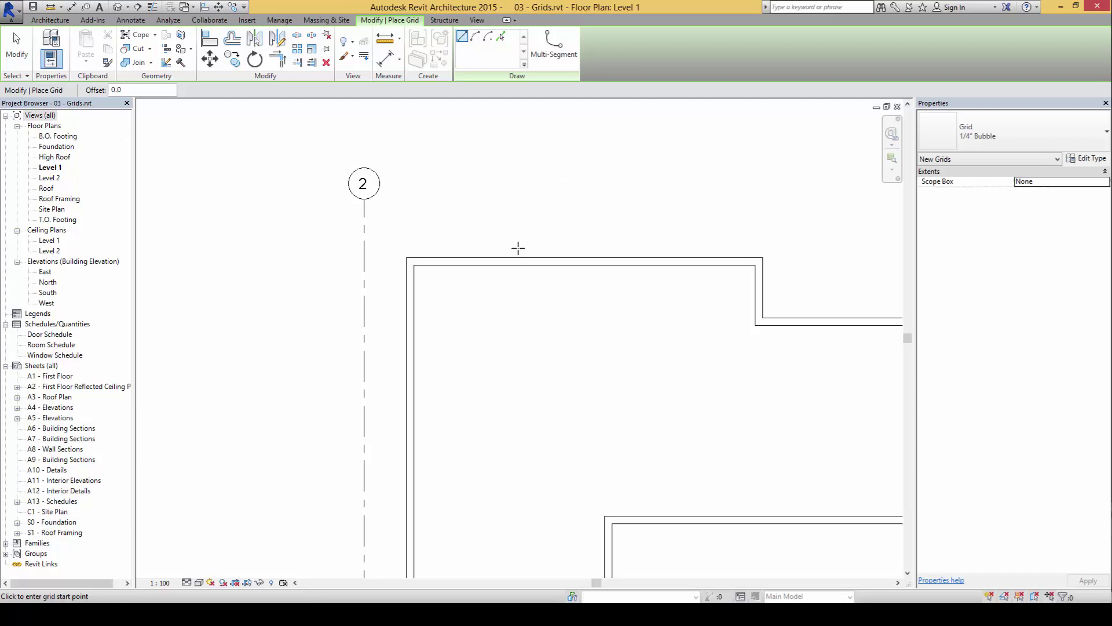
pyautogui.press('Escape')
pyautogui.scroll(-2, 482, 248)
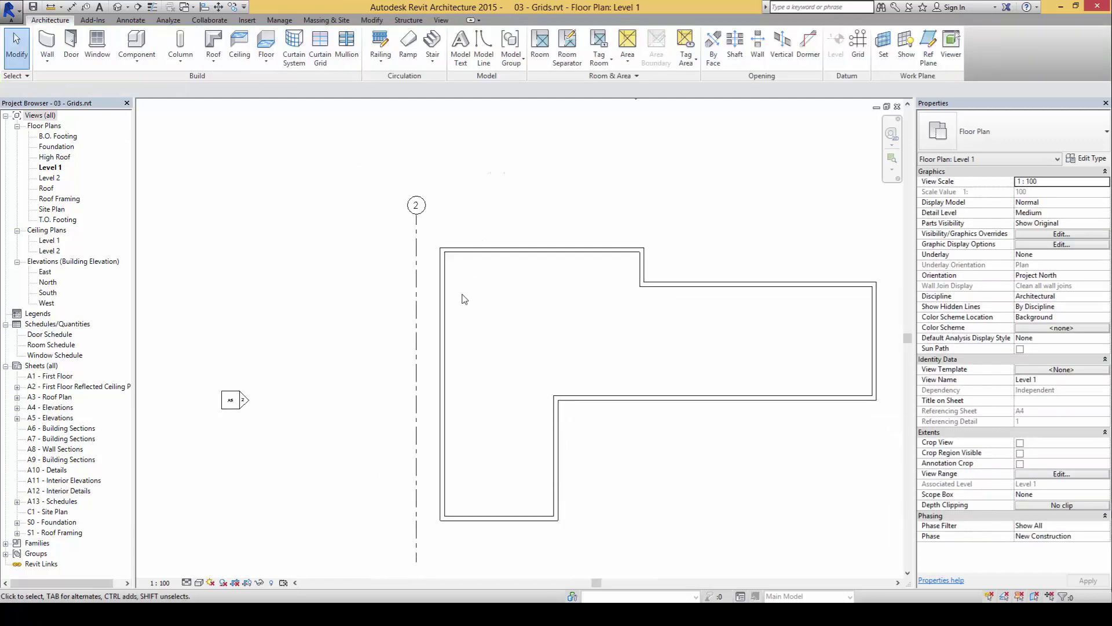
# Step: Renumber the new grid from 2 to 1 and check it
pyautogui.click(403, 196)
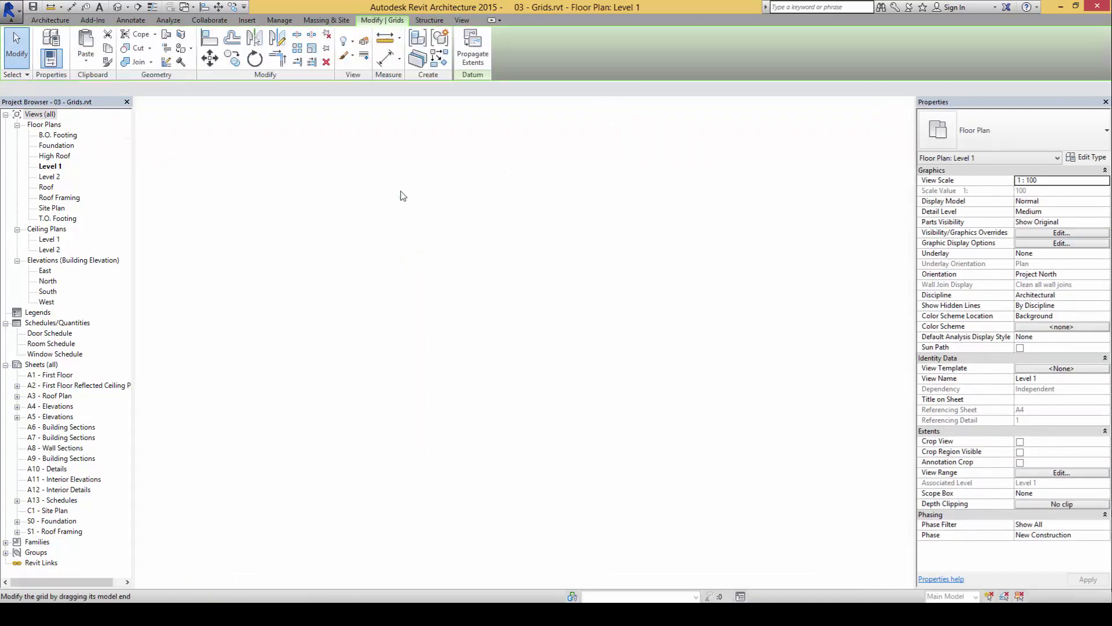
pyautogui.click(401, 191)
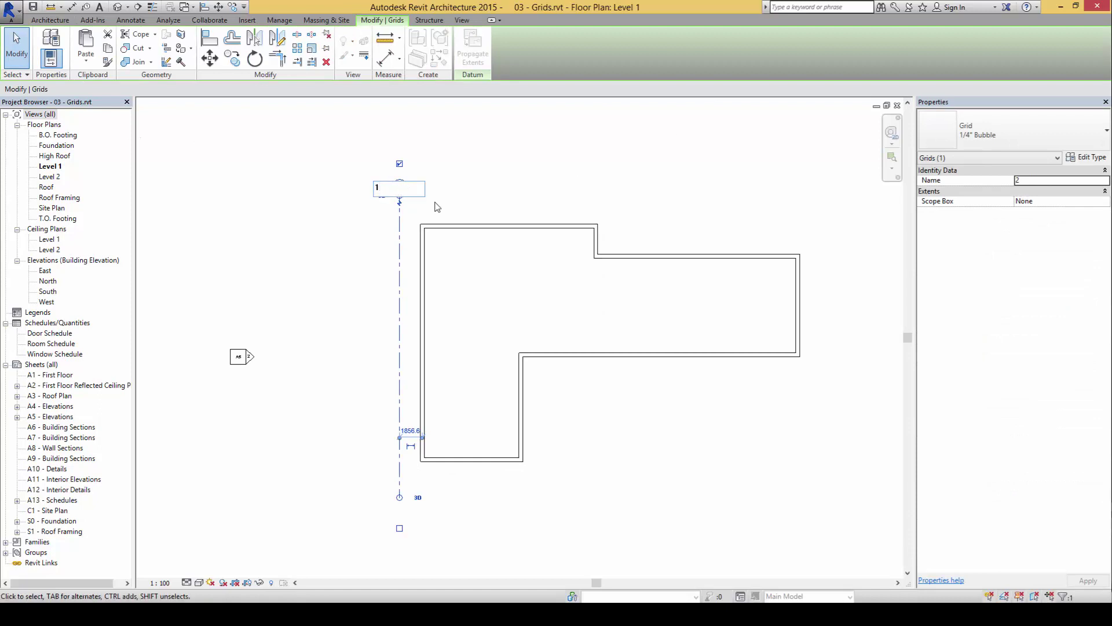
pyautogui.click(519, 293)
pyautogui.scroll(-1, 432, 323)
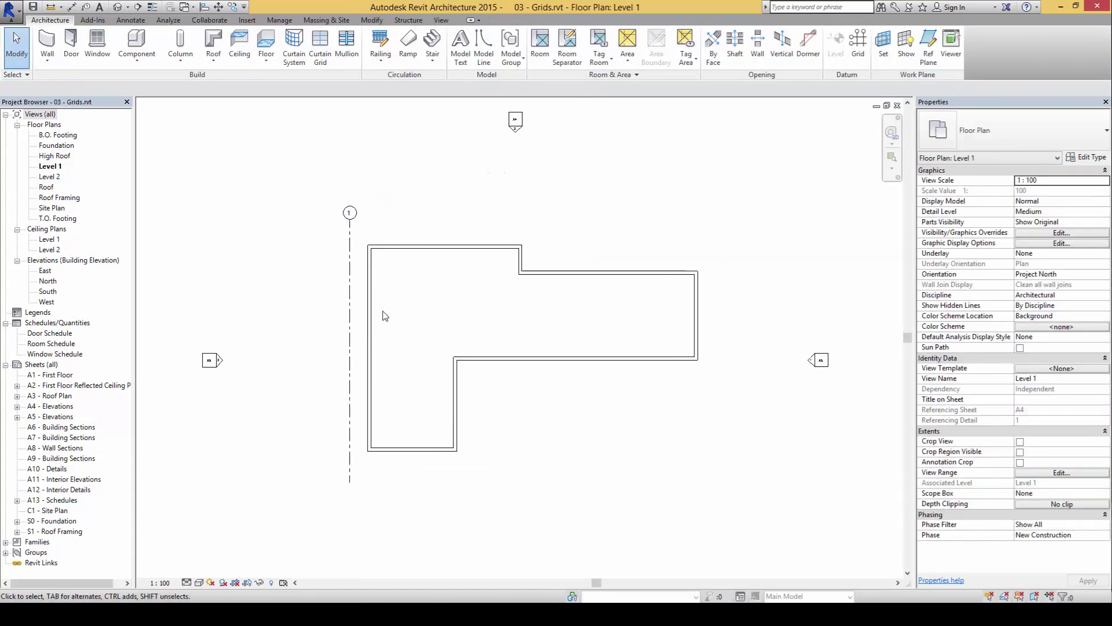
pyautogui.click(350, 316)
pyautogui.click(490, 384)
# Step: Page ahead in the Lesson 10 PDF to page 25 on automatic grid bubbles
pyautogui.hotkey('alt', 'Tab')
pyautogui.press('pagedown')
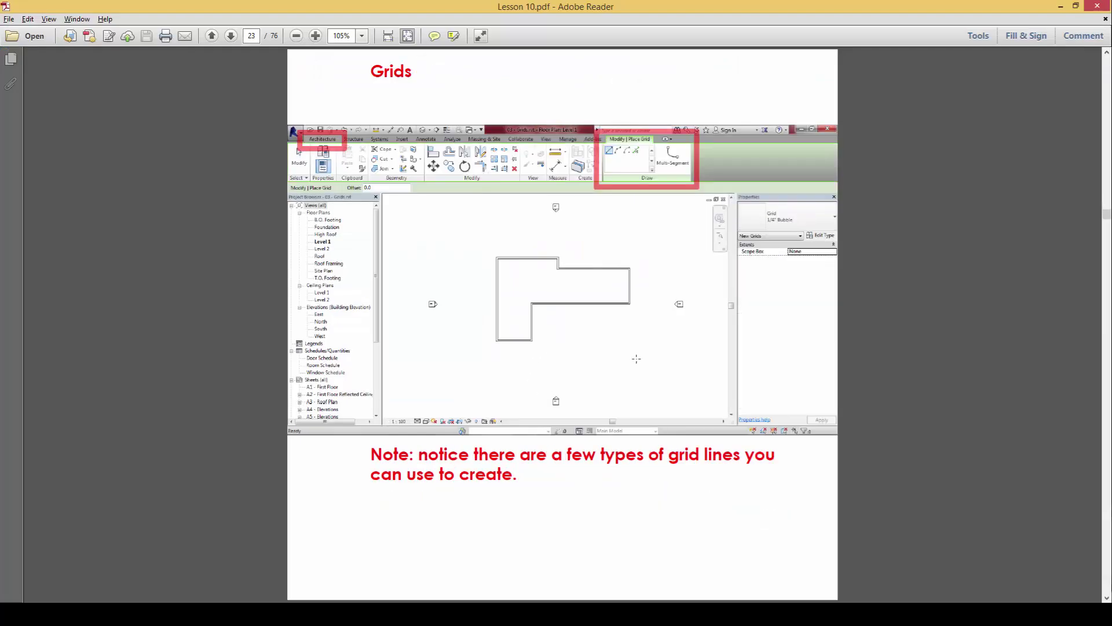
pyautogui.press('pagedown')
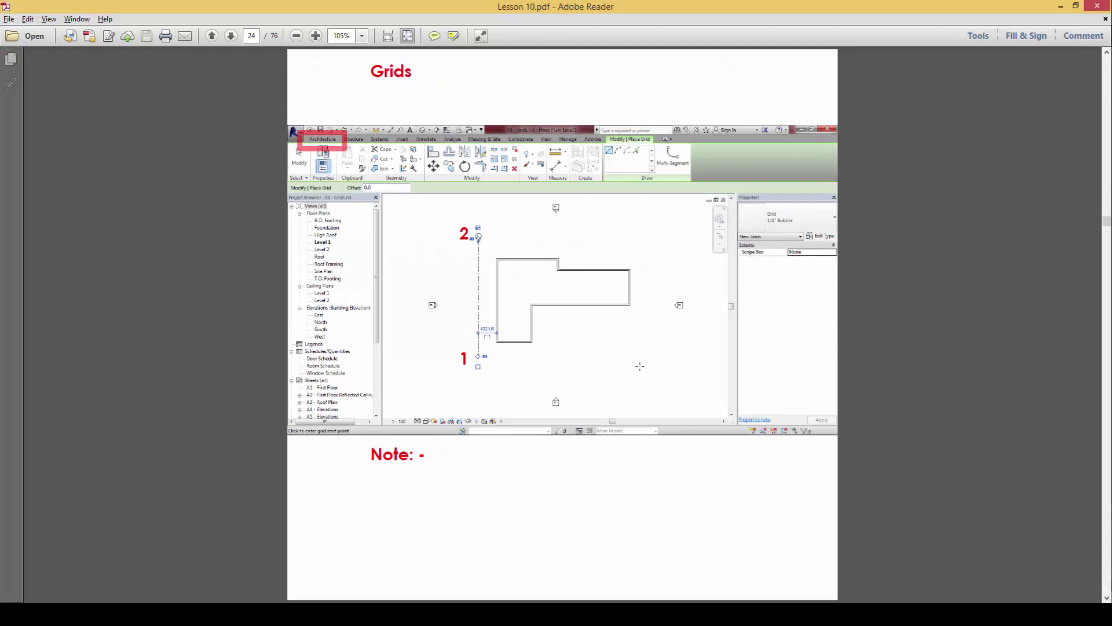
pyautogui.press('pagedown')
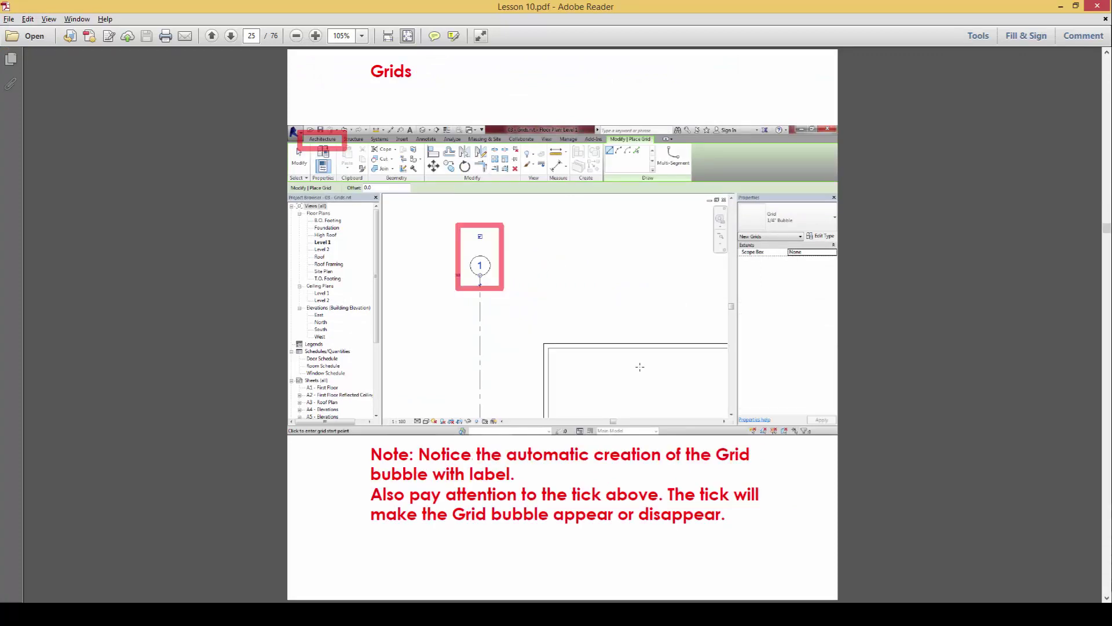
pyautogui.hotkey('alt', 'Tab')
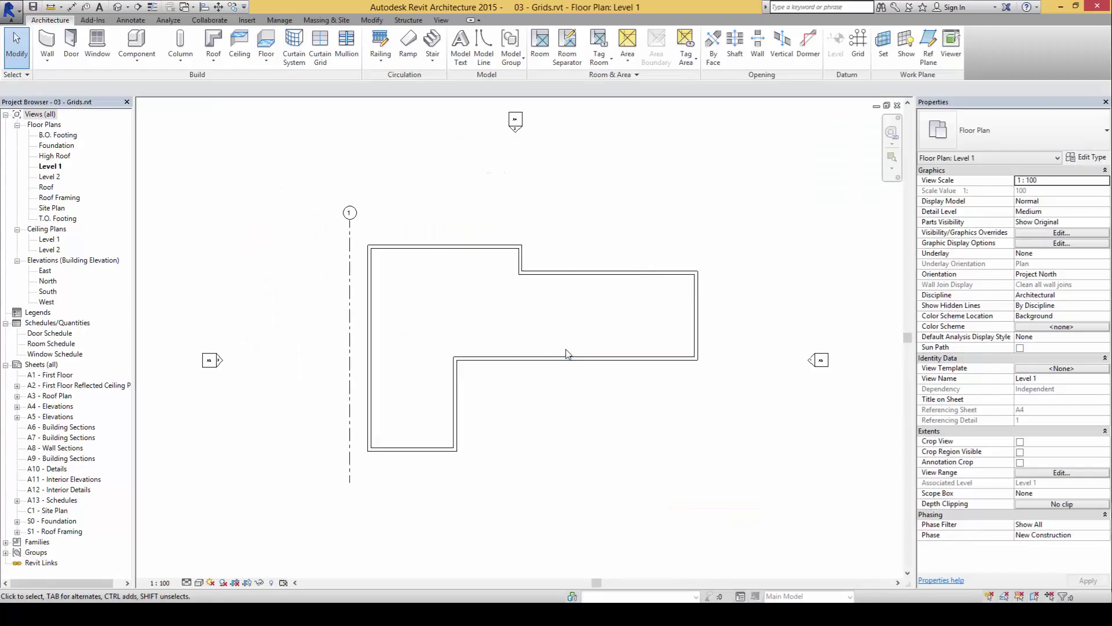
pyautogui.click(353, 252)
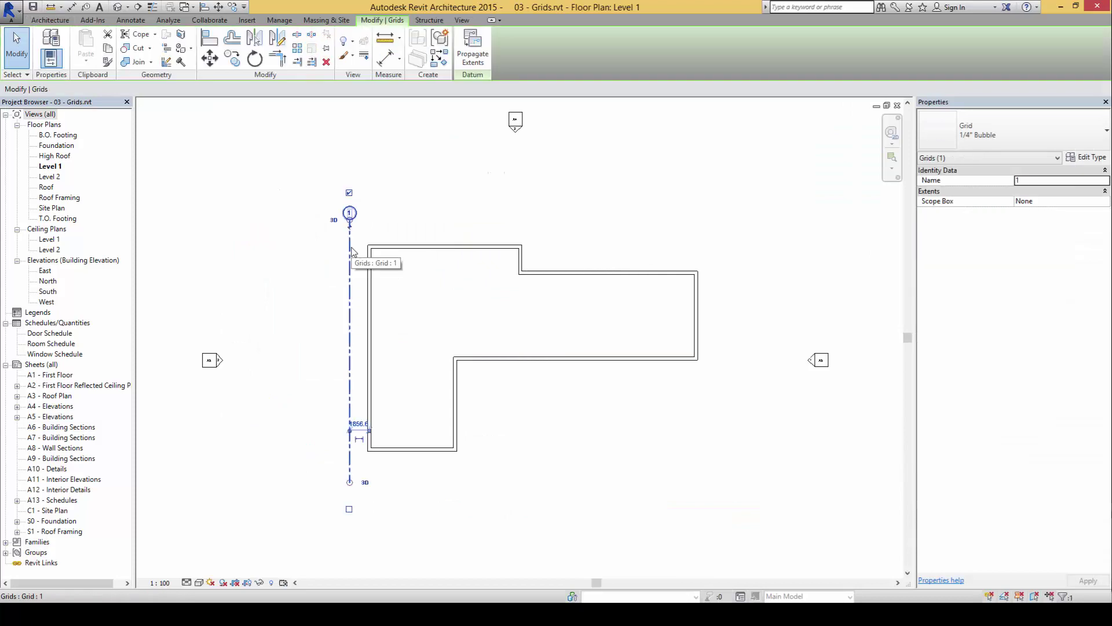
pyautogui.click(402, 223)
pyautogui.click(351, 307)
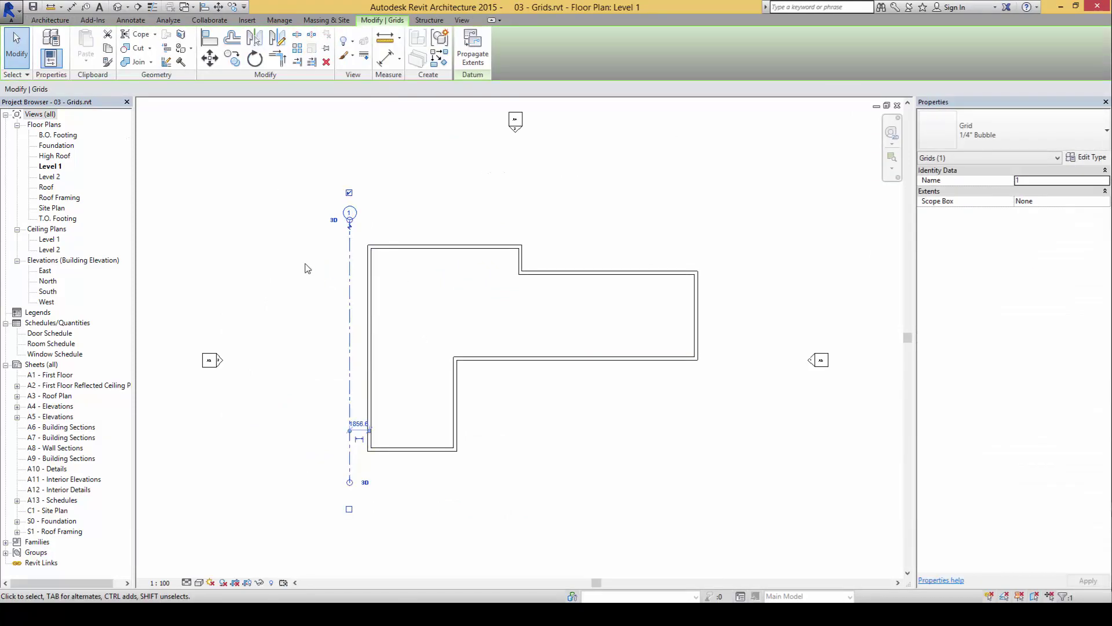
pyautogui.moveTo(323, 173)
pyautogui.mouseDown()
pyautogui.moveTo(334, 248)
pyautogui.moveTo(383, 235)
pyautogui.moveTo(380, 192)
pyautogui.moveTo(345, 170)
pyautogui.moveTo(312, 173)
pyautogui.mouseUp()
pyautogui.moveTo(328, 447)
pyautogui.mouseDown()
pyautogui.moveTo(320, 505)
pyautogui.moveTo(385, 540)
pyautogui.moveTo(399, 475)
pyautogui.moveTo(343, 457)
pyautogui.moveTo(314, 469)
pyautogui.mouseUp()
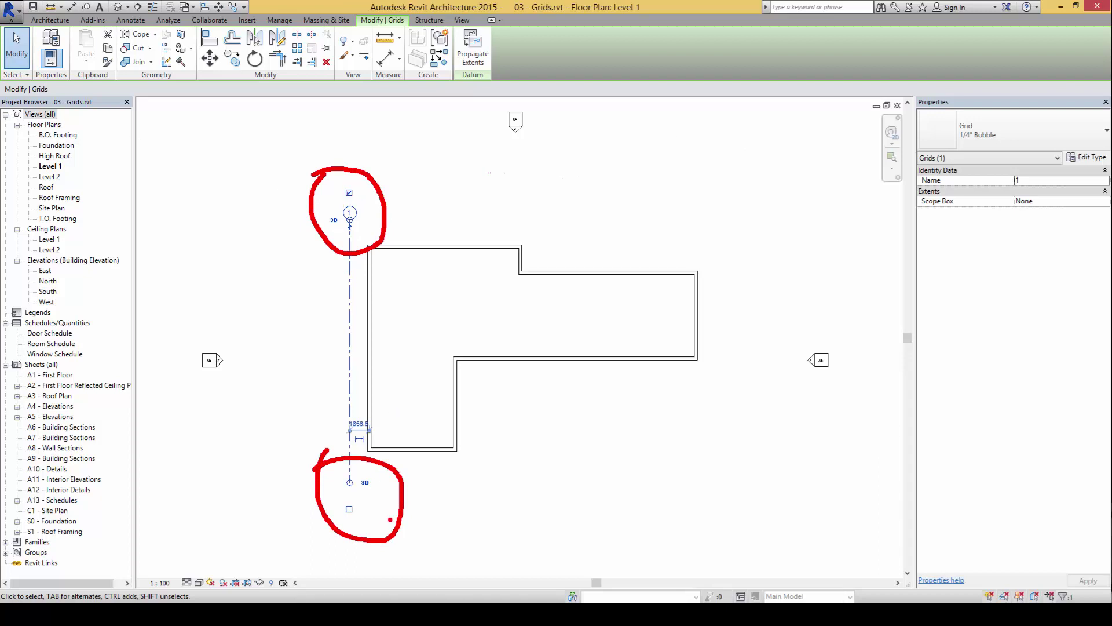
pyautogui.press('Escape')
pyautogui.click(349, 509)
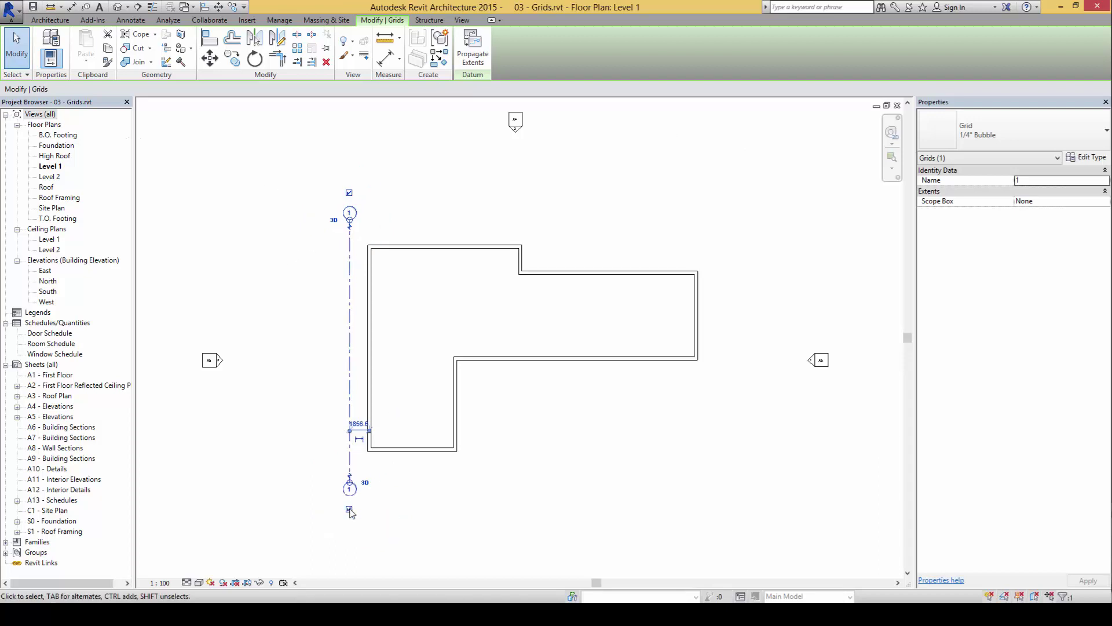
pyautogui.click(405, 514)
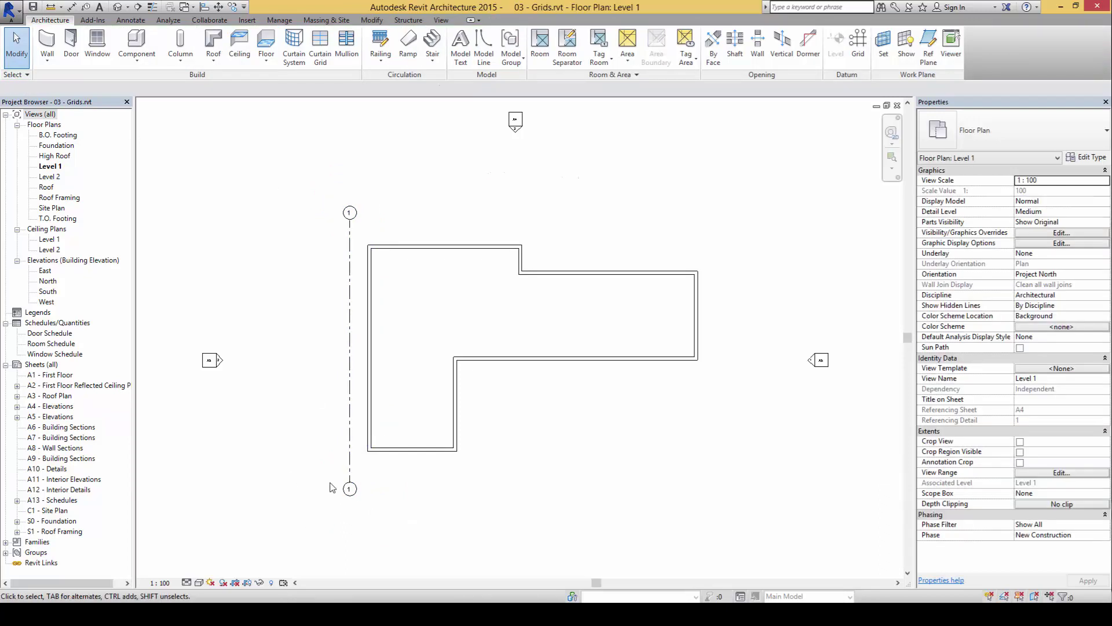
pyautogui.click(351, 385)
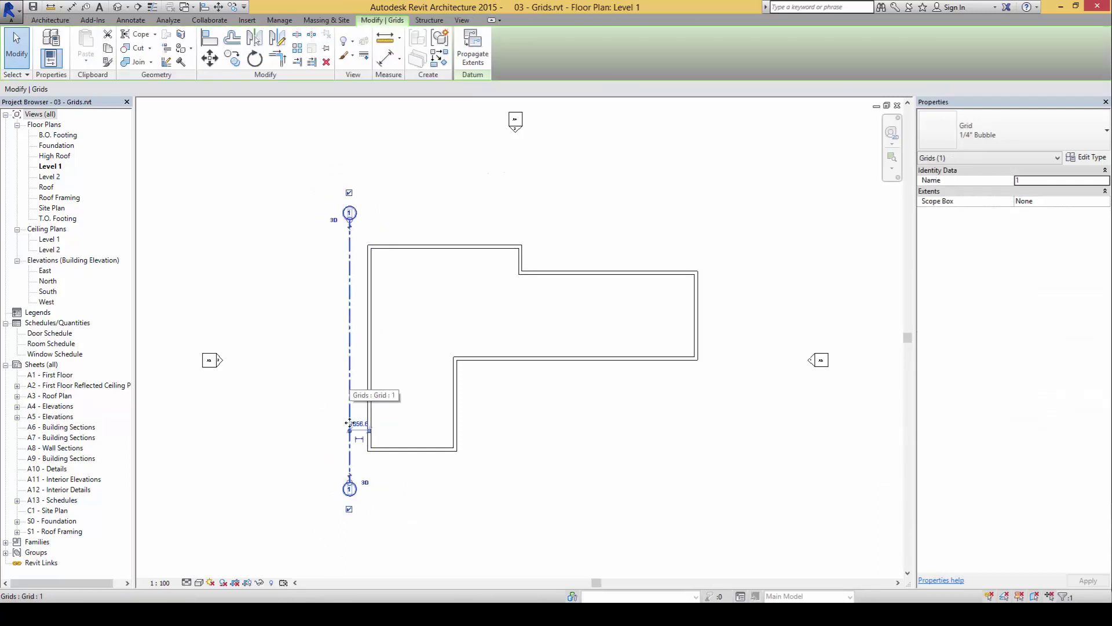
pyautogui.click(349, 192)
pyautogui.click(364, 529)
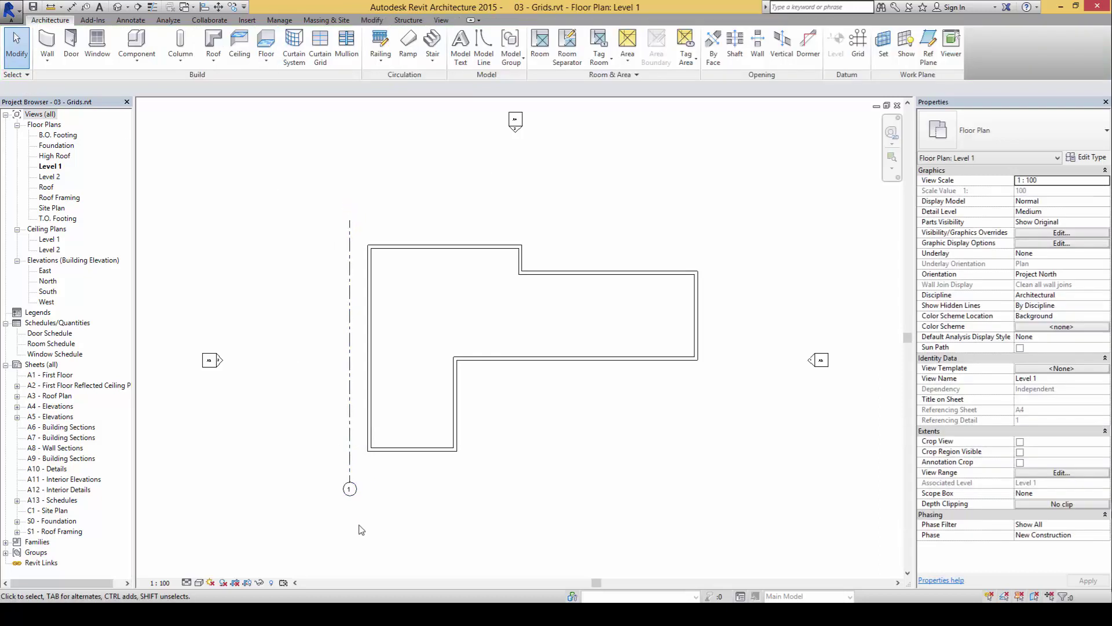
pyautogui.click(351, 451)
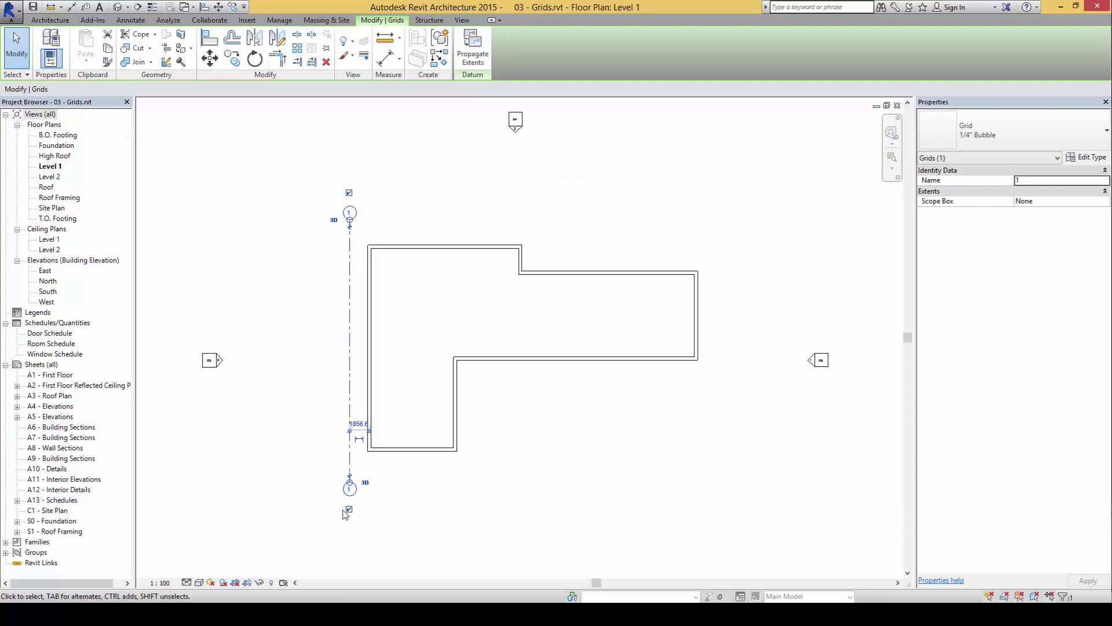
pyautogui.click(349, 510)
pyautogui.click(450, 467)
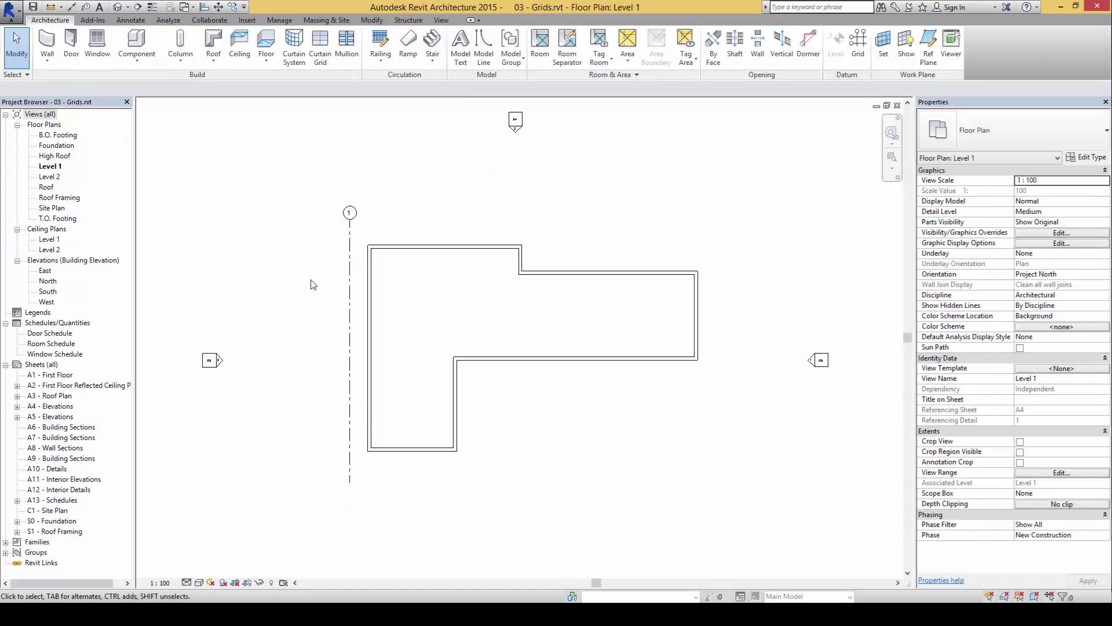
pyautogui.scroll(2, 353, 276)
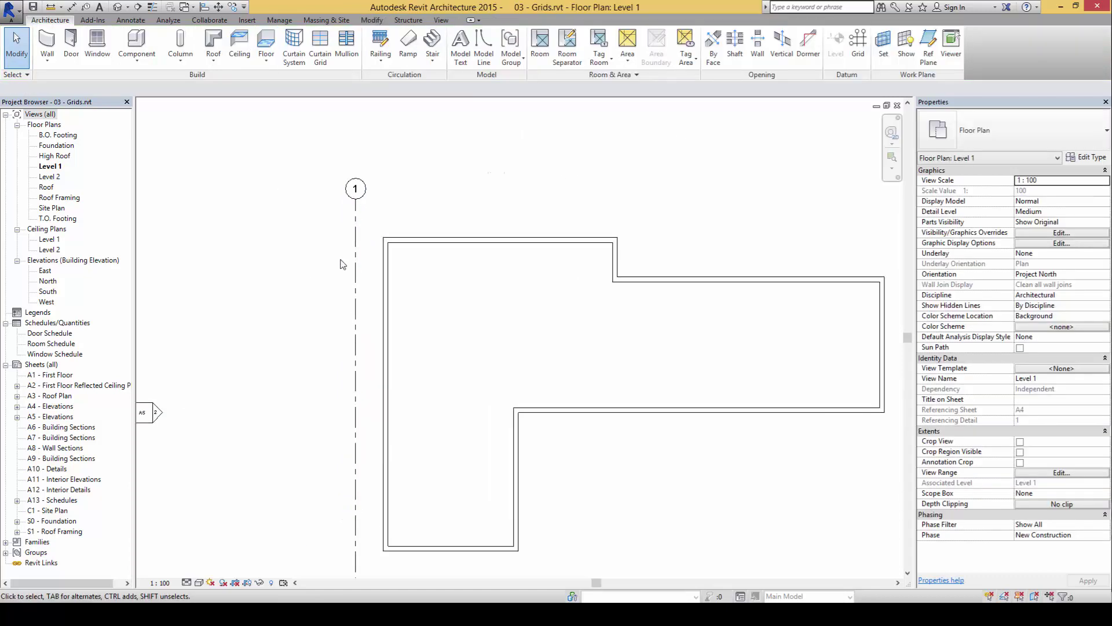
pyautogui.click(355, 252)
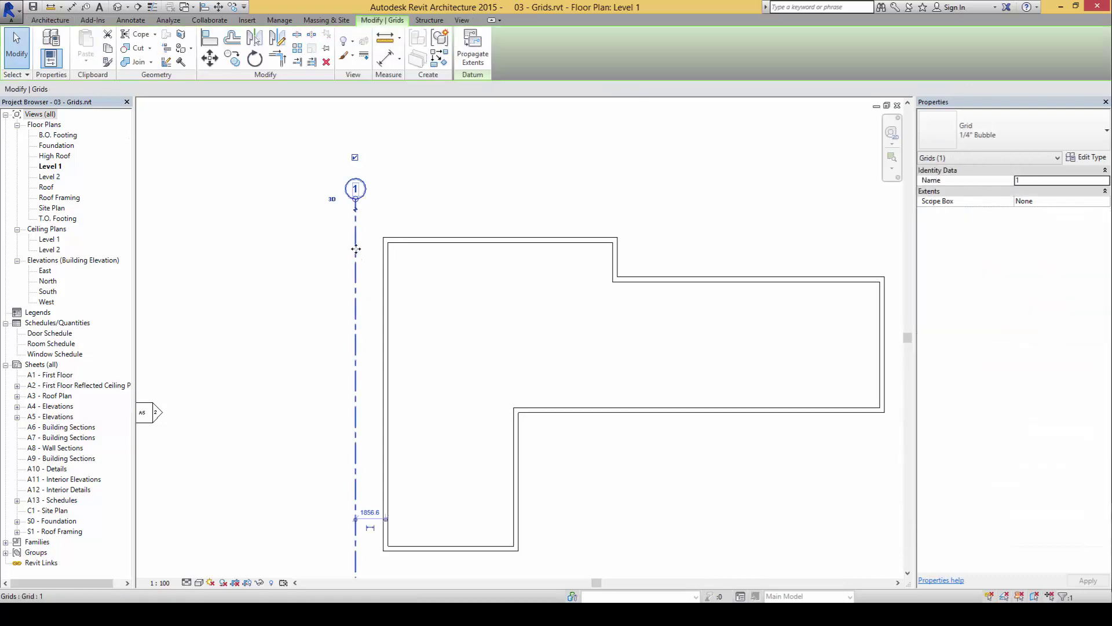
pyautogui.moveTo(355, 251)
pyautogui.keyDown('ctrl'); pyautogui.mouseDown()
pyautogui.moveTo(326, 260)
pyautogui.moveTo(363, 251)
pyautogui.mouseUp(); pyautogui.keyUp('ctrl')
pyautogui.click(494, 198)
pyautogui.scroll(-3, 460, 275)
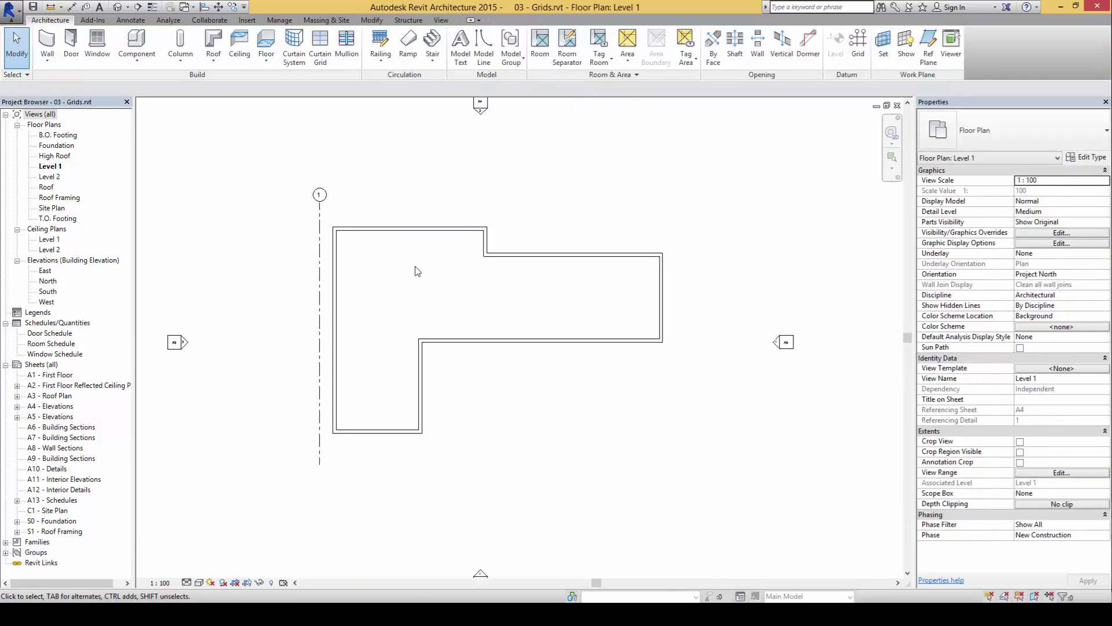
pyautogui.hotkey('alt', 'Tab')
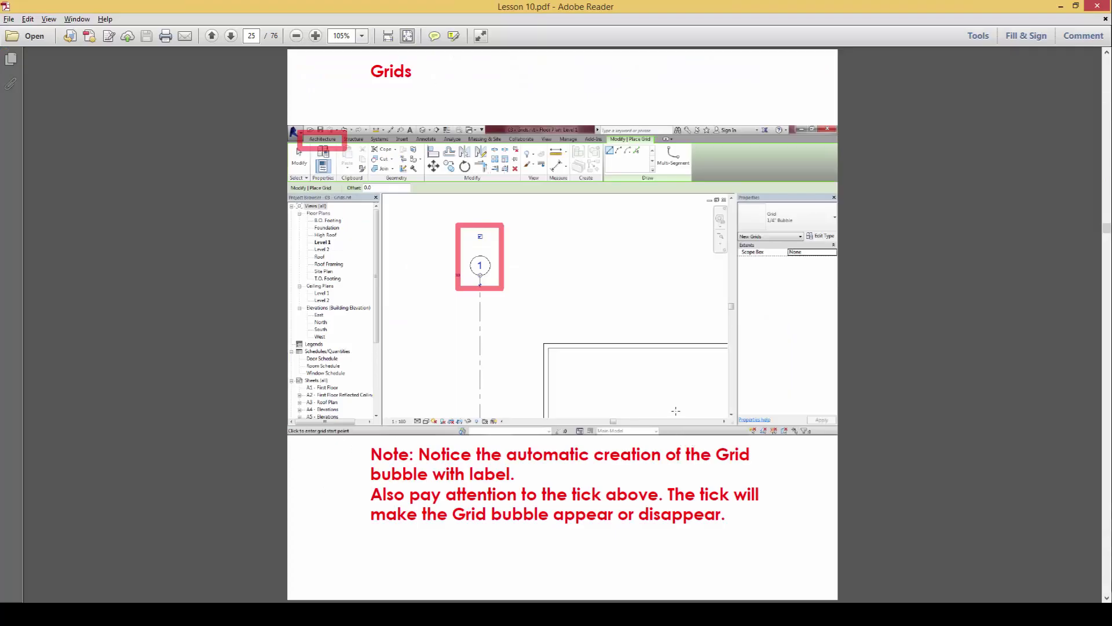
pyautogui.press('pagedown')
pyautogui.press('pagedown')
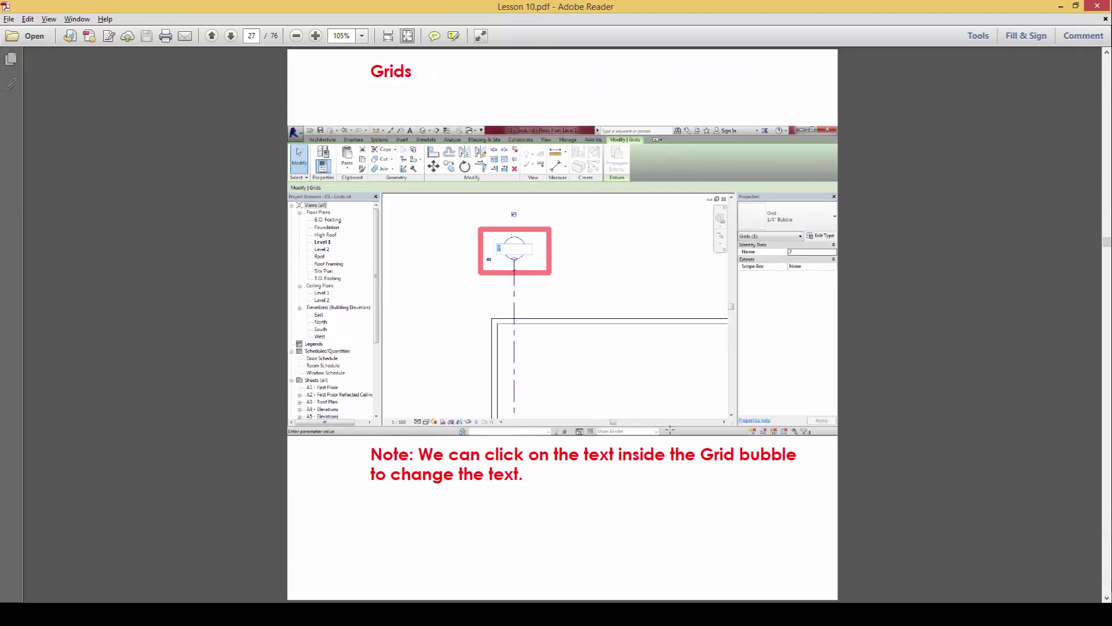
pyautogui.press('pagedown')
pyautogui.press('pagedown')
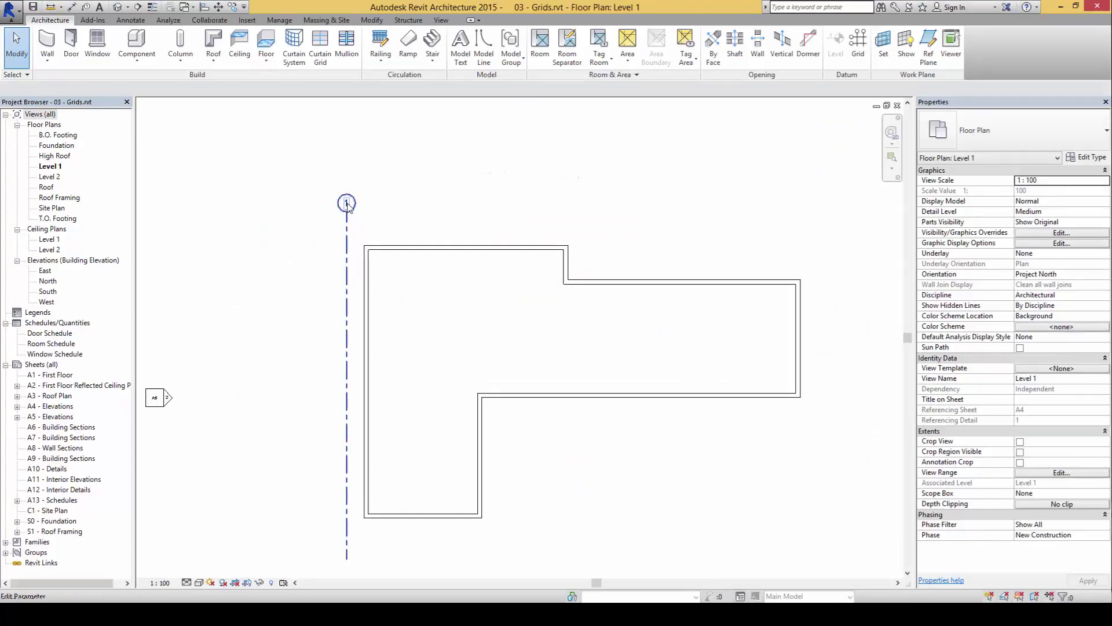
# Step: Rename grid 1 to A
pyautogui.click(347, 204)
pyautogui.click(348, 204)
pyautogui.write('A')
pyautogui.press('Return')
pyautogui.scroll(-1, 449, 204)
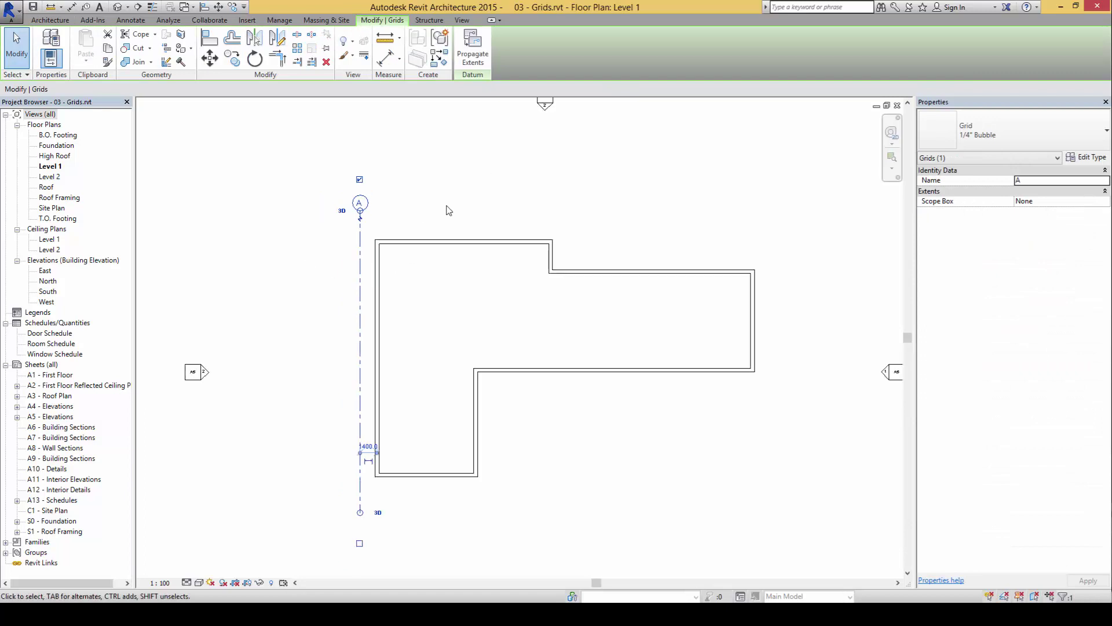
# Step: Draw vertical grids B, C and D bottom to top, bubbles aligned with A
pyautogui.click(51, 21)
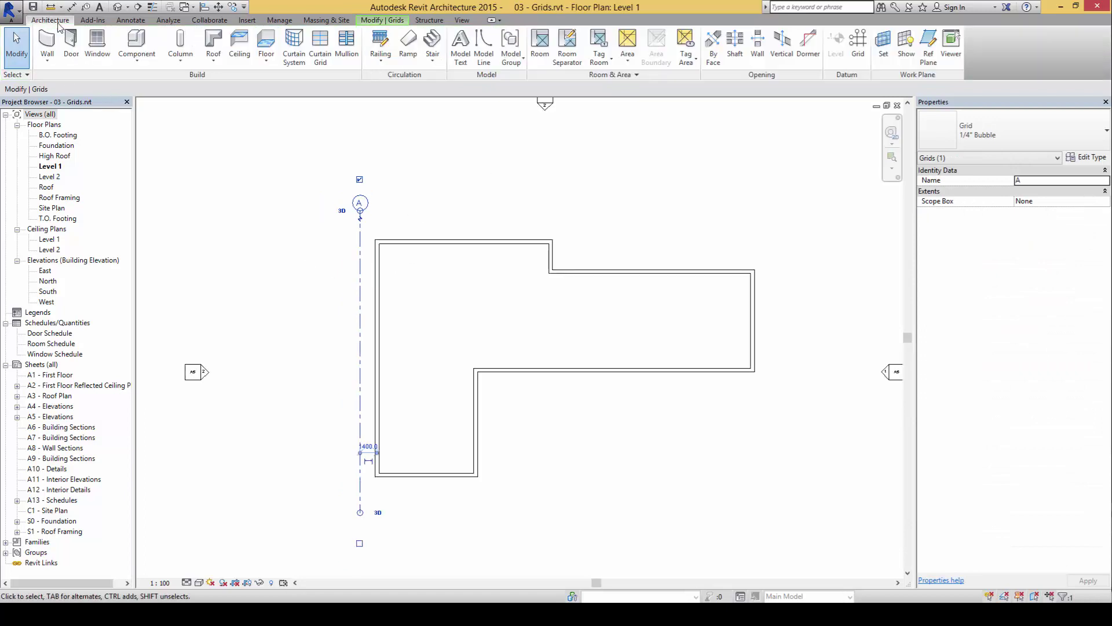
pyautogui.click(859, 49)
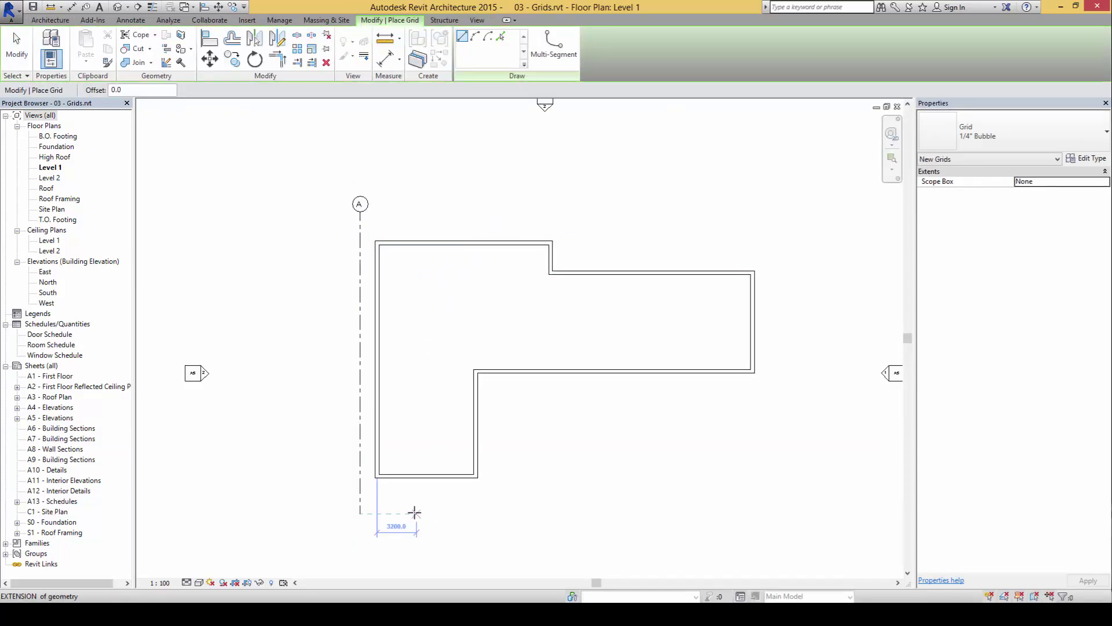
pyautogui.click(407, 540)
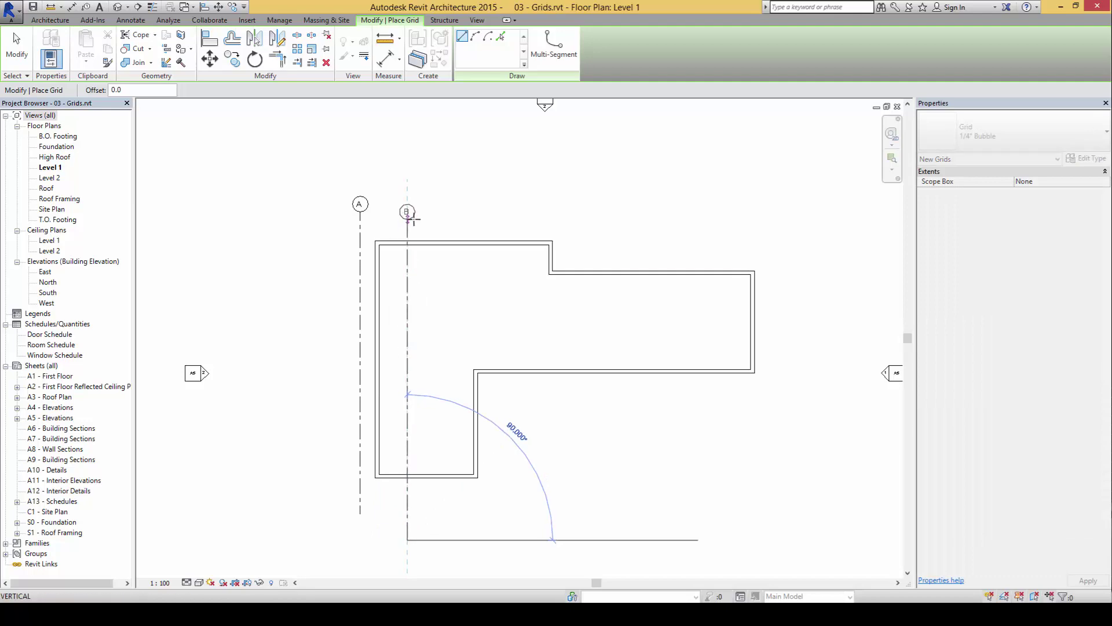
pyautogui.click(408, 212)
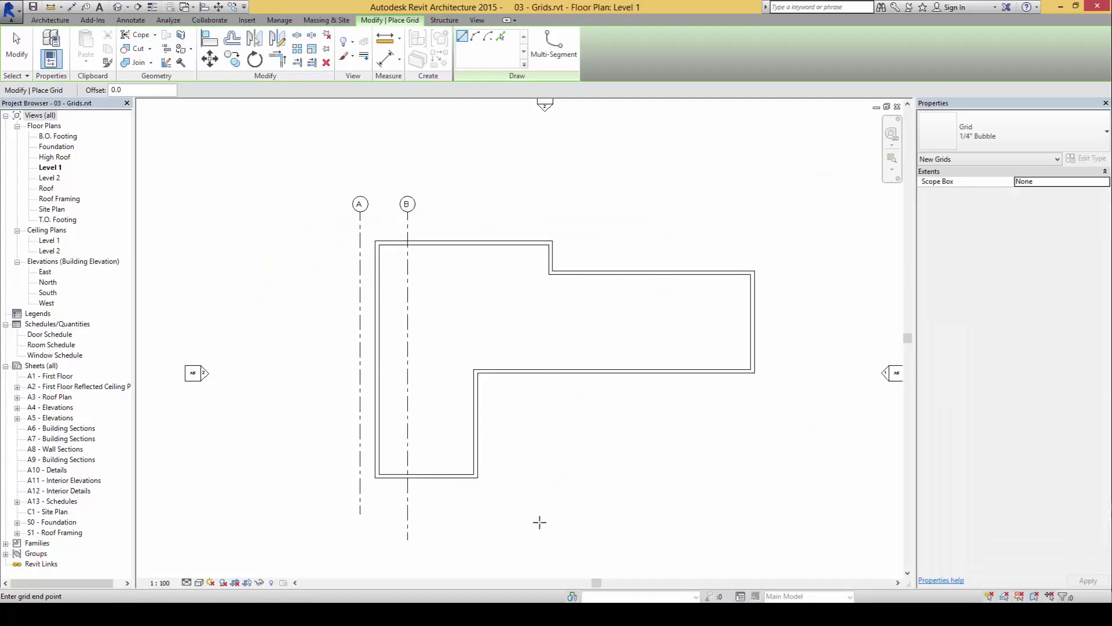
pyautogui.click(539, 522)
pyautogui.click(540, 212)
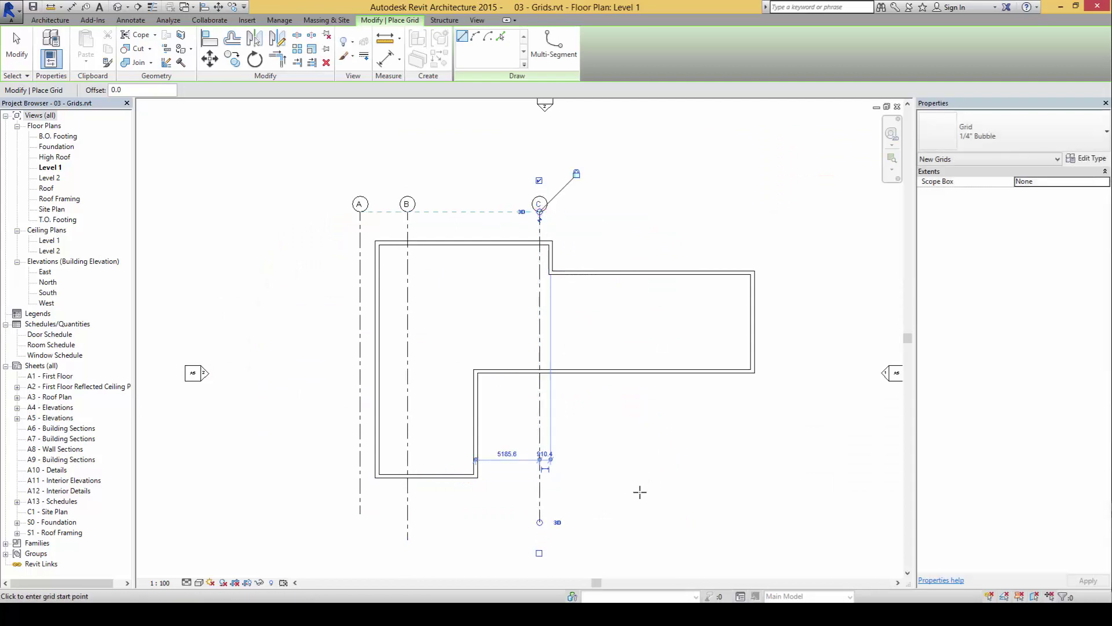
pyautogui.click(645, 512)
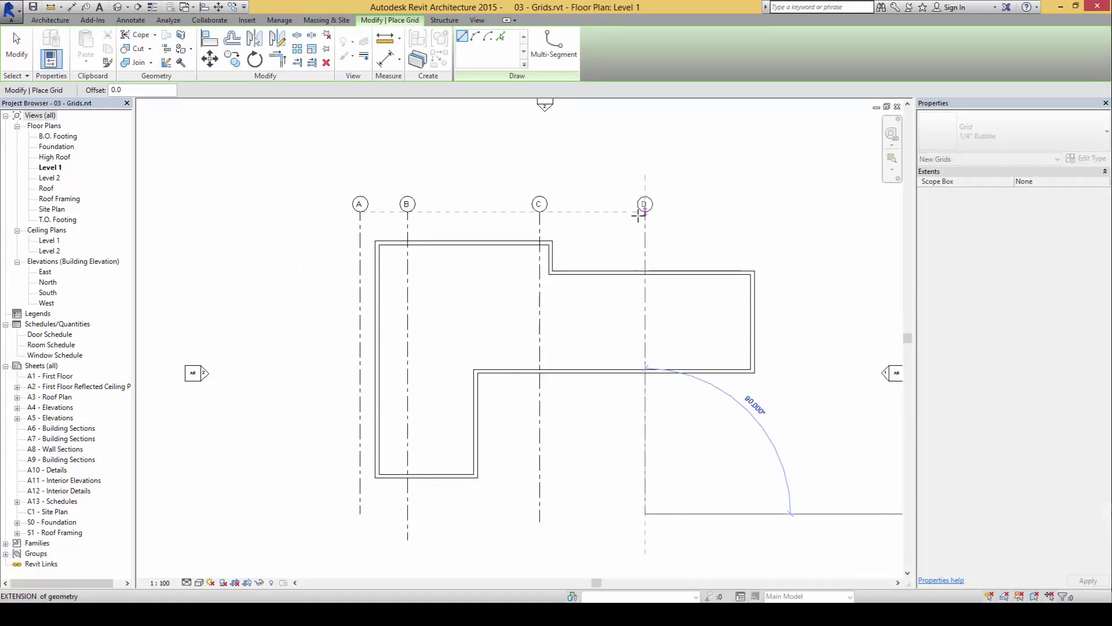
pyautogui.click(645, 212)
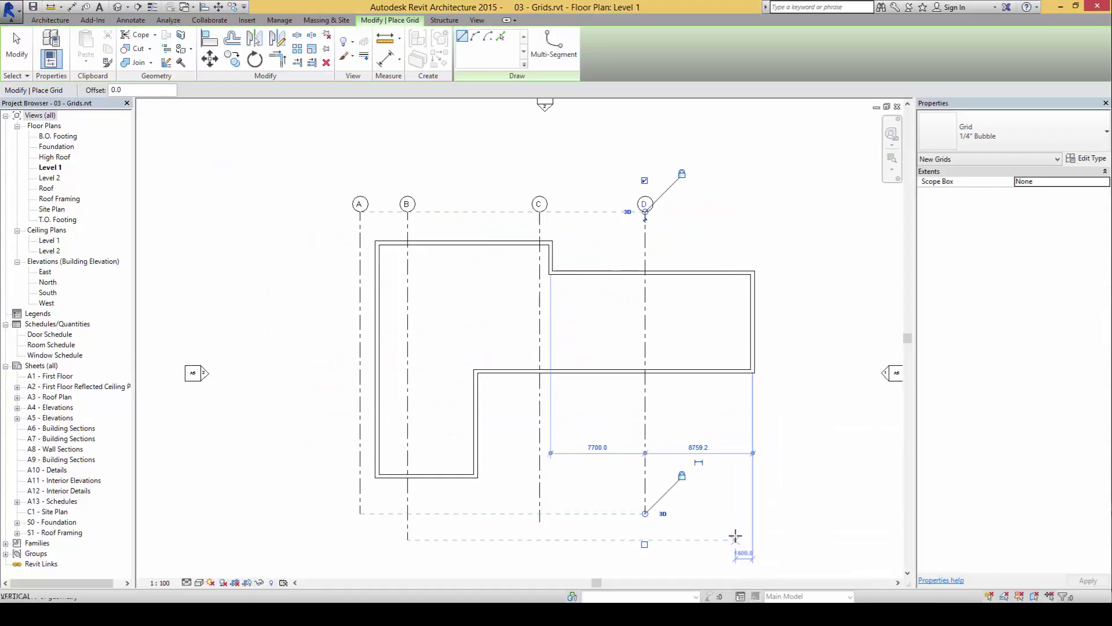
# Step: Draw grid E from below the east wall up to the bubble alignment line
pyautogui.click(736, 540)
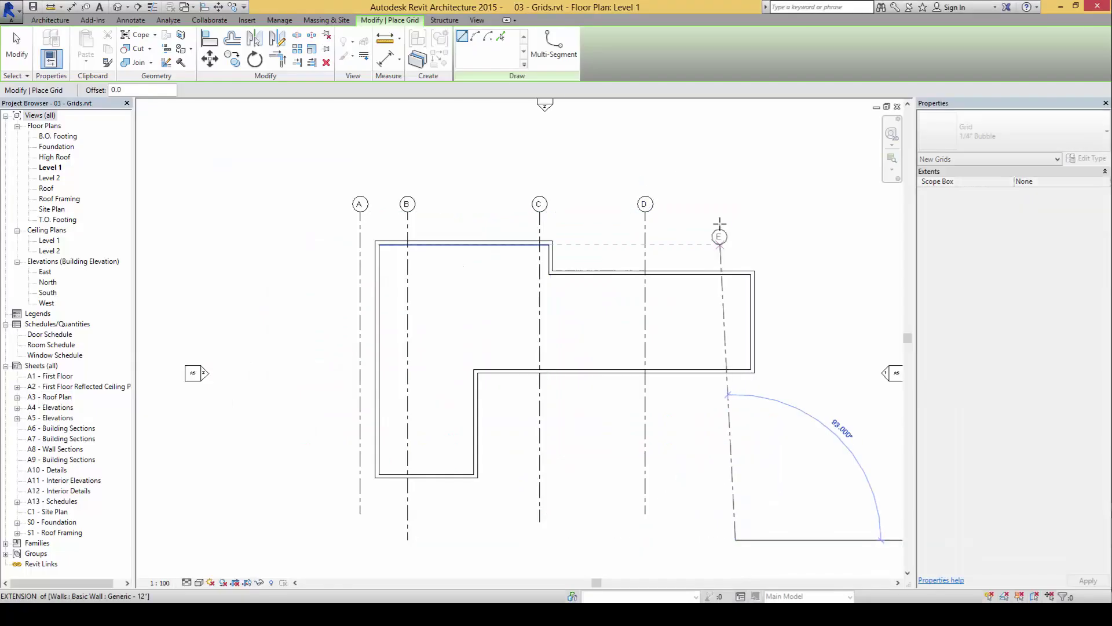
pyautogui.click(732, 214)
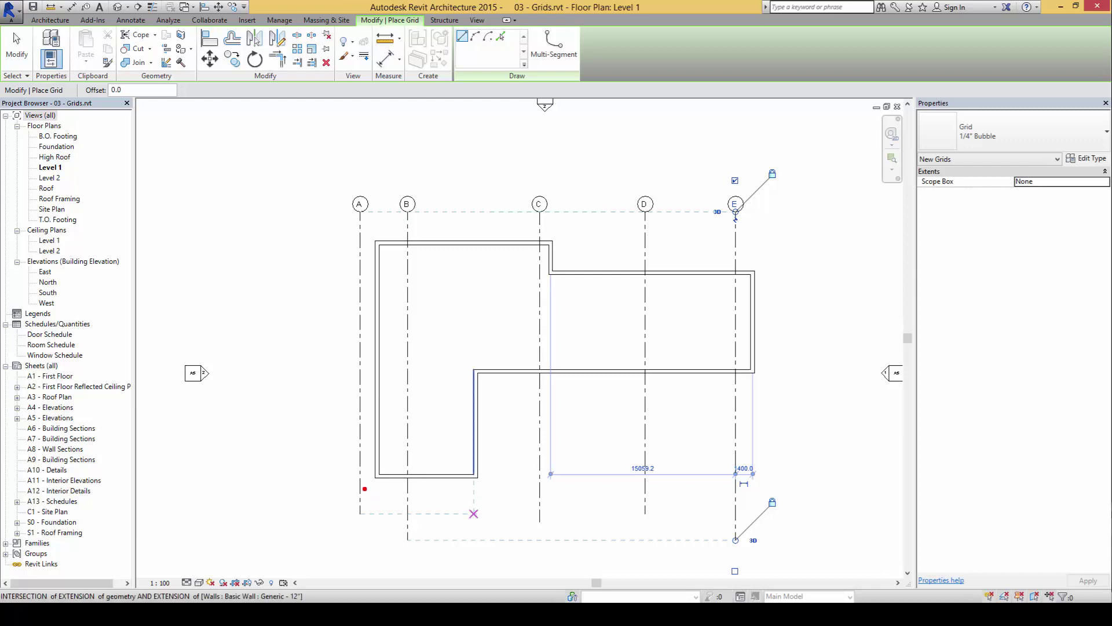
pyautogui.moveTo(365, 488)
pyautogui.mouseDown()
pyautogui.moveTo(330, 498)
pyautogui.moveTo(334, 544)
pyautogui.moveTo(515, 559)
pyautogui.moveTo(694, 561)
pyautogui.moveTo(777, 547)
pyautogui.moveTo(725, 508)
pyautogui.moveTo(364, 489)
pyautogui.mouseUp()
pyautogui.moveTo(342, 177)
pyautogui.mouseDown()
pyautogui.moveTo(352, 235)
pyautogui.moveTo(641, 216)
pyautogui.moveTo(769, 228)
pyautogui.moveTo(798, 199)
pyautogui.moveTo(641, 166)
pyautogui.moveTo(327, 187)
pyautogui.mouseUp()
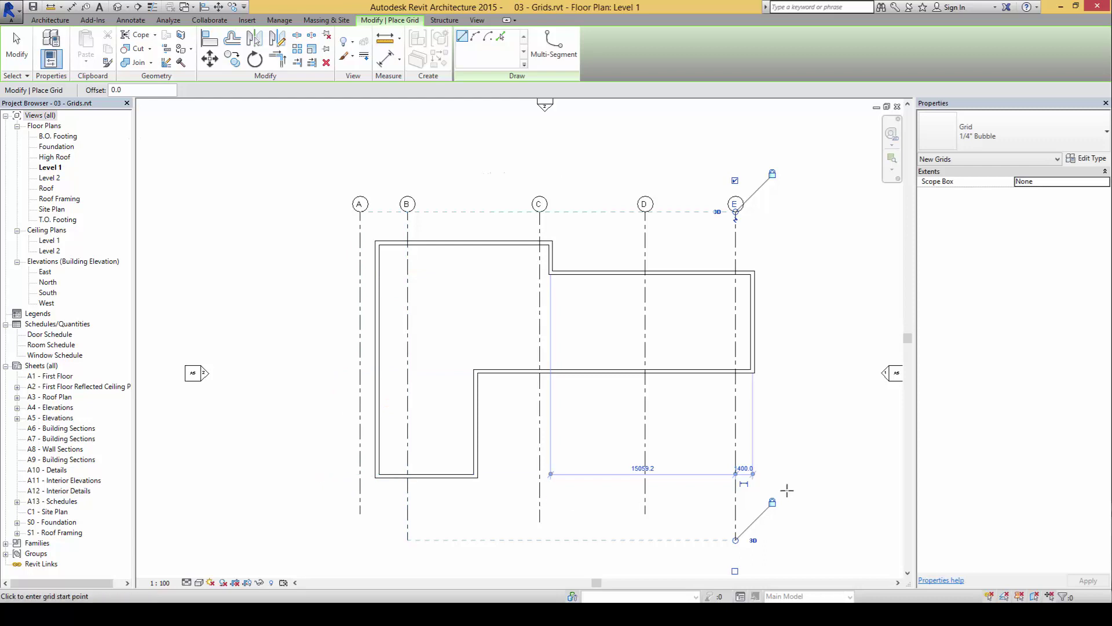
# Step: Draw a horizontal grid below the building from right to left past grid A
pyautogui.click(609, 494)
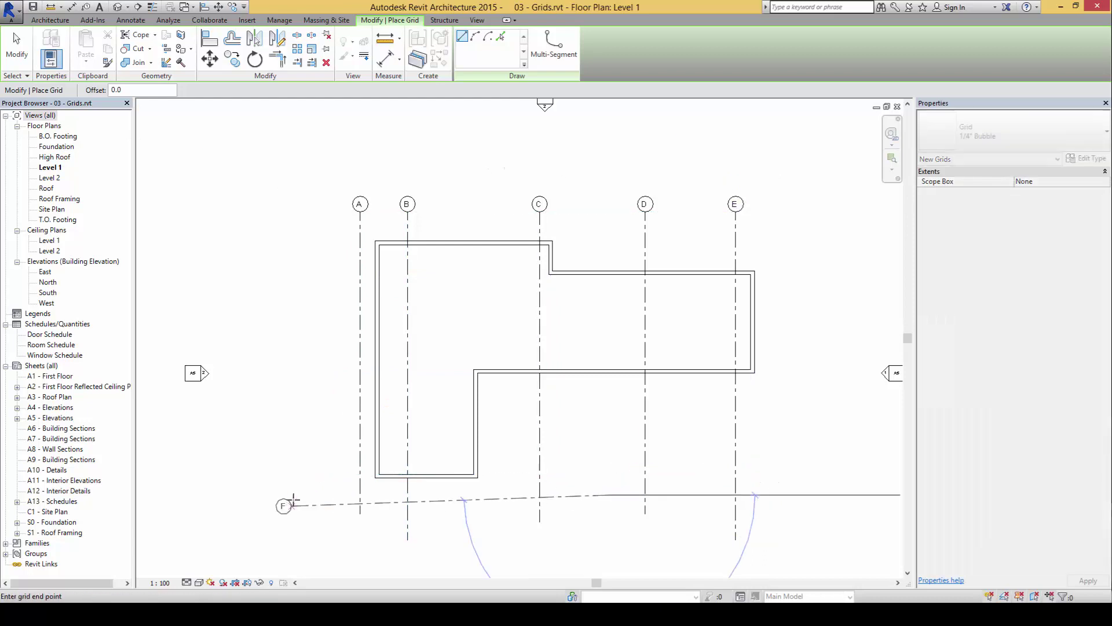
pyautogui.click(297, 494)
pyautogui.scroll(3, 295, 494)
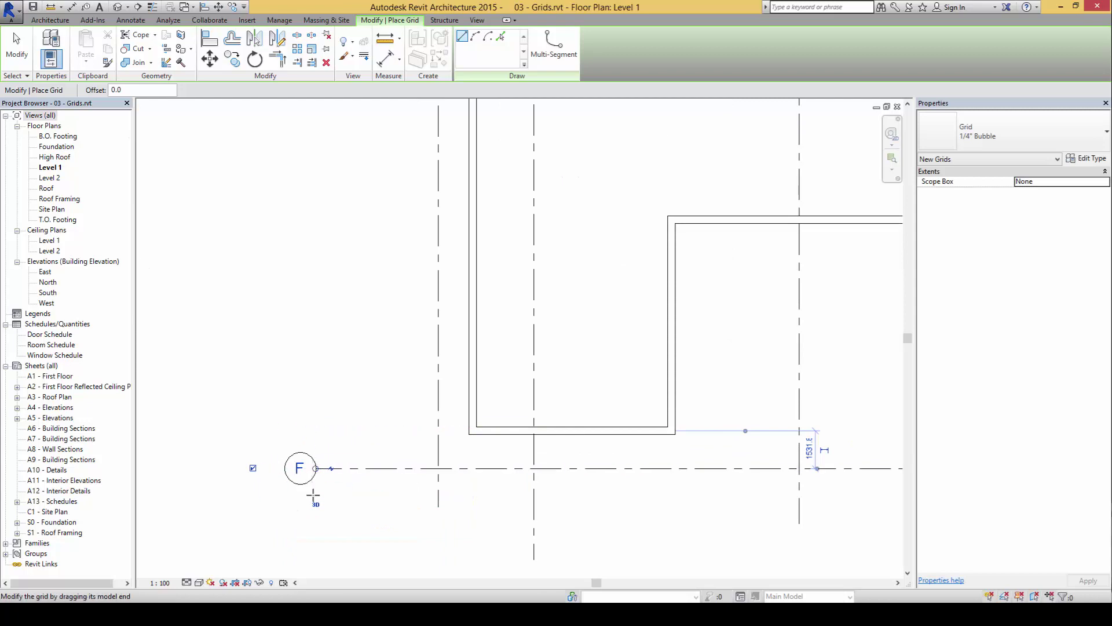
pyautogui.click(300, 467)
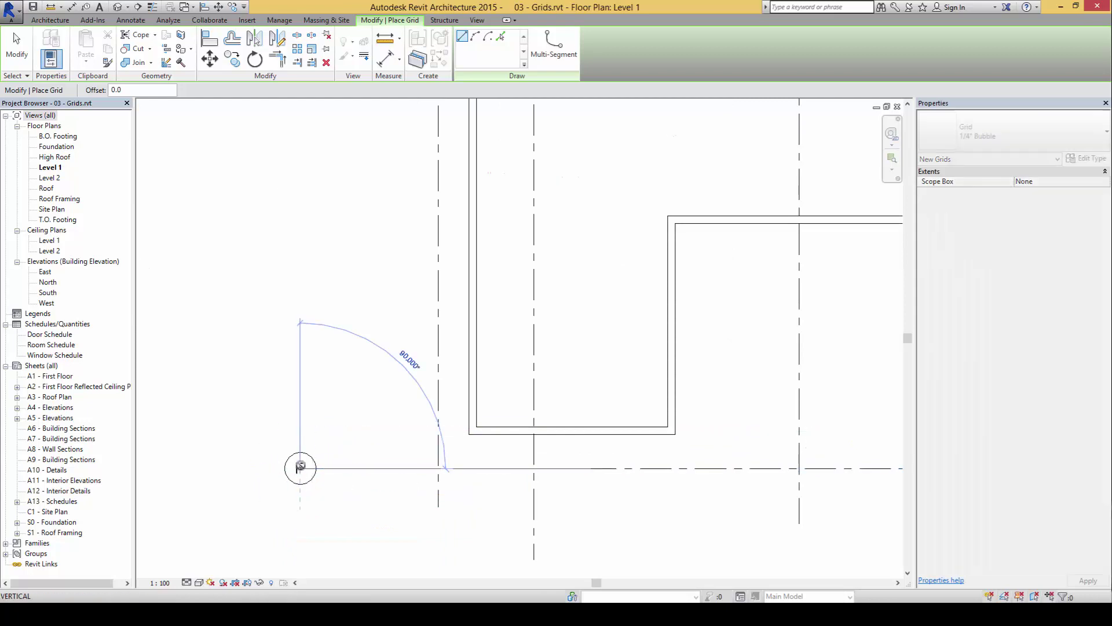
pyautogui.press('Escape')
pyautogui.press('Escape')
# Step: Relabel the horizontal grid from F to 1
pyautogui.click(300, 467)
pyautogui.click(301, 467)
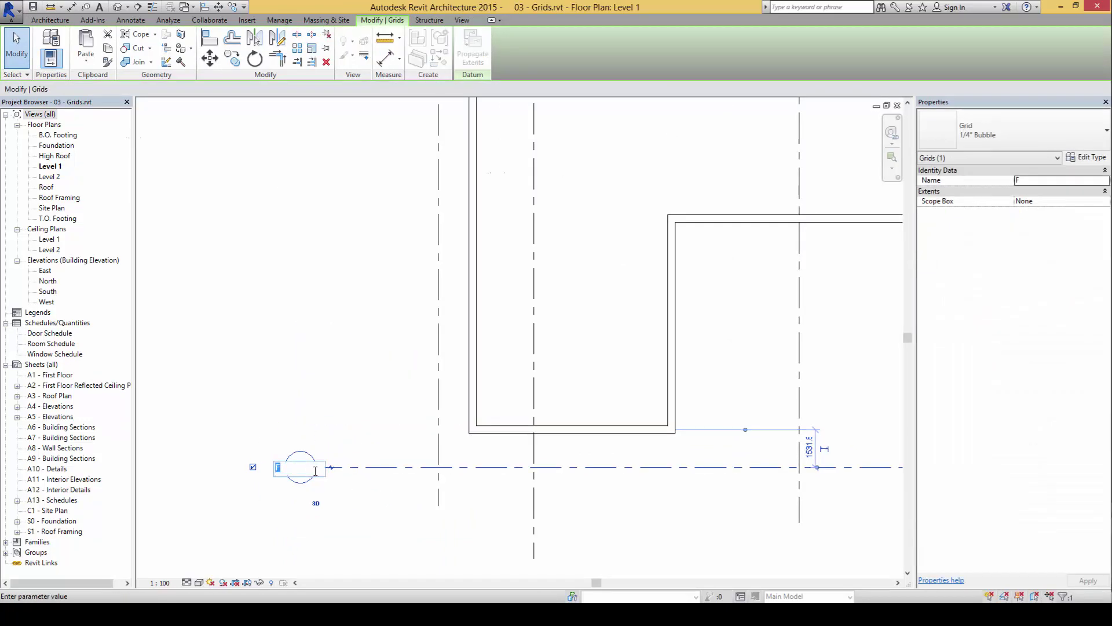
pyautogui.write('1')
pyautogui.press('Return')
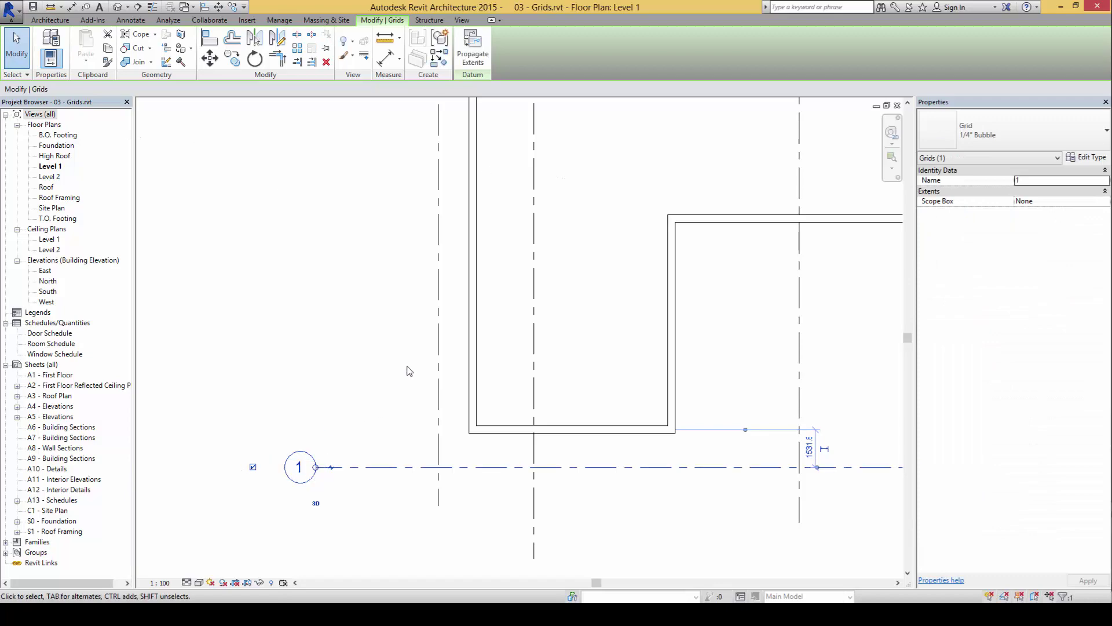
pyautogui.scroll(-3, 387, 407)
# Step: Read Lesson 10 pages 30–32 on horizontal grids, then return to Revit
pyautogui.press('Escape')
pyautogui.hotkey('alt', 'Tab')
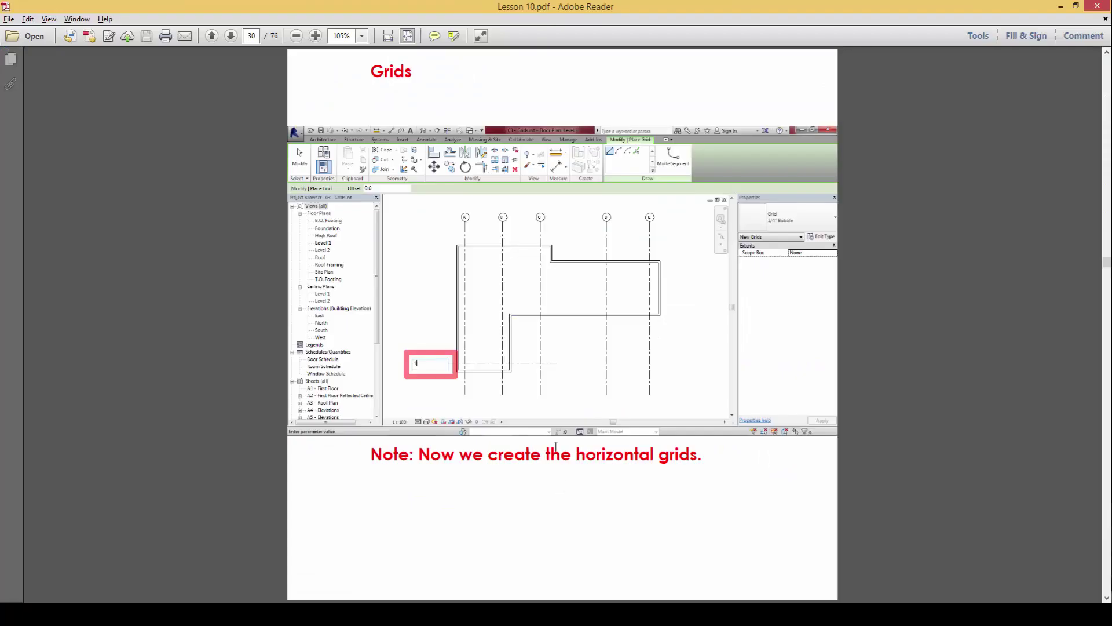
pyautogui.scroll(-1, 648, 492)
pyautogui.scroll(-1, 648, 496)
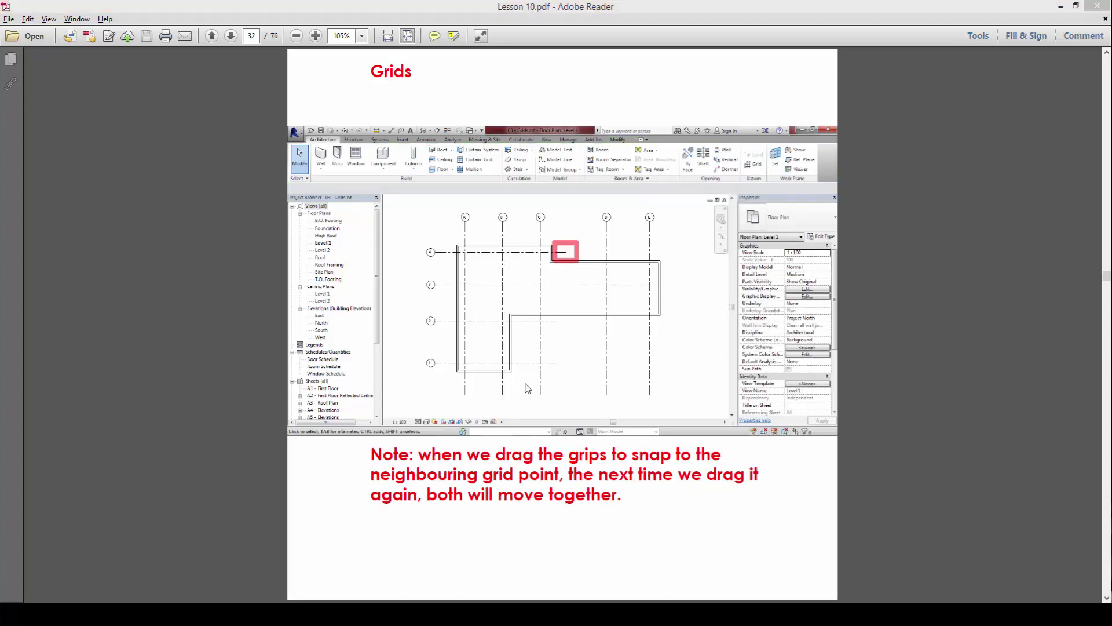
pyautogui.hotkey('alt', 'Tab')
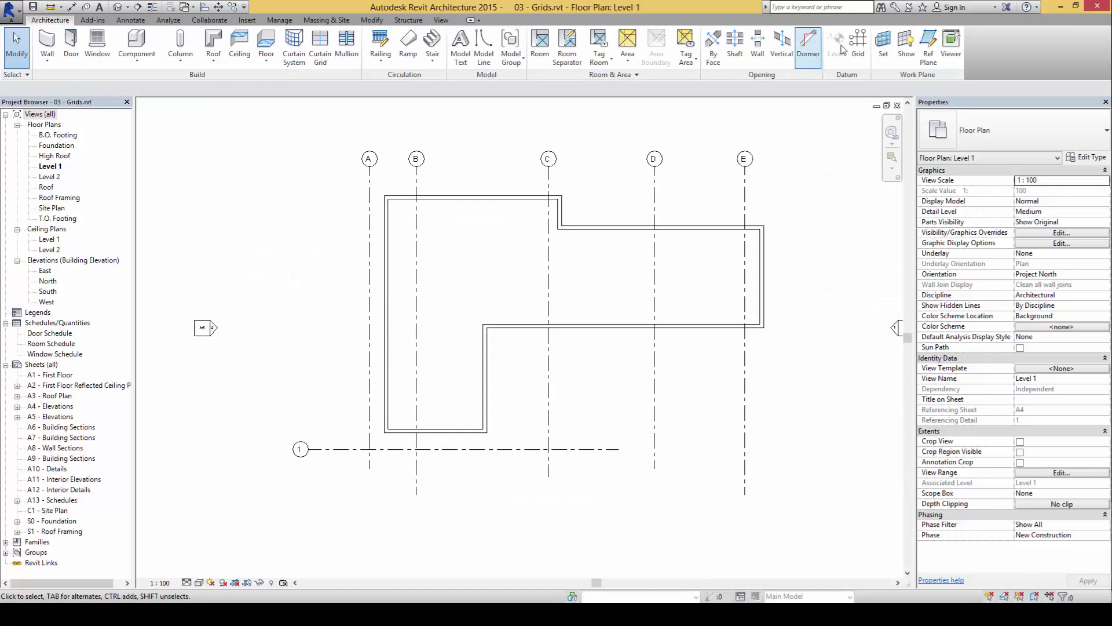
# Step: Draw horizontal grids 2 and 3 across the building, ending left of grid A, and begin grid 4
pyautogui.click(858, 47)
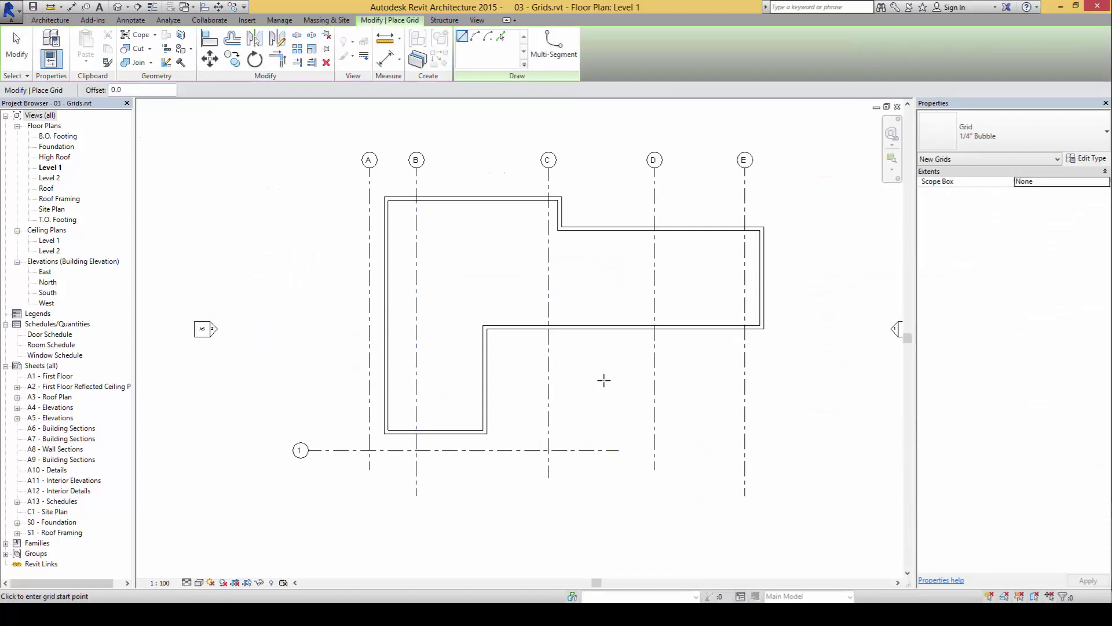
pyautogui.click(634, 377)
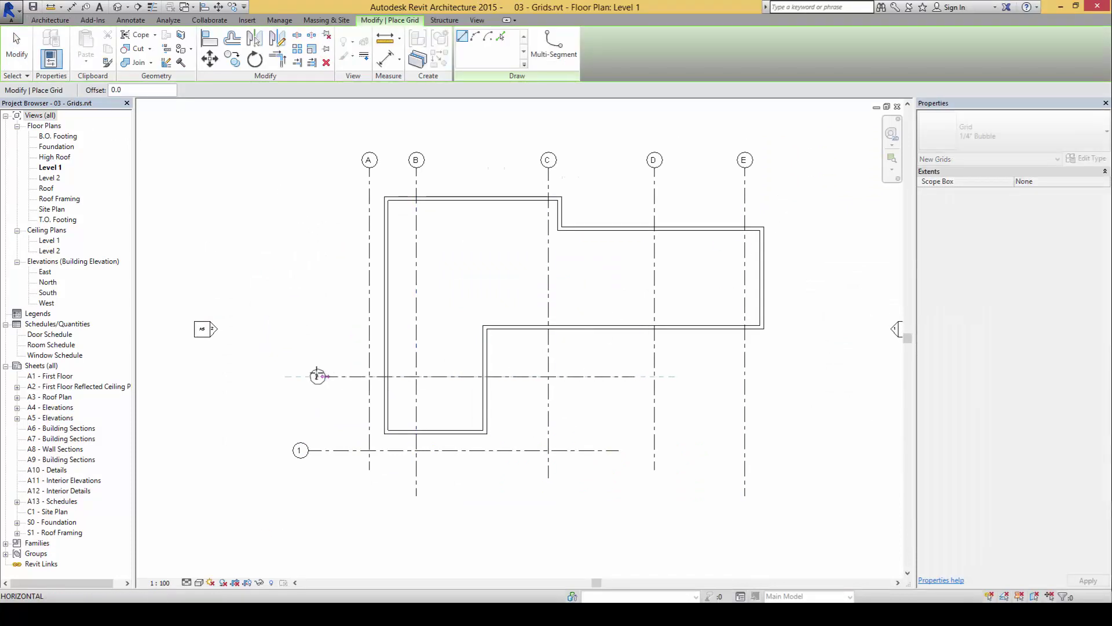
pyautogui.click(307, 377)
pyautogui.click(625, 289)
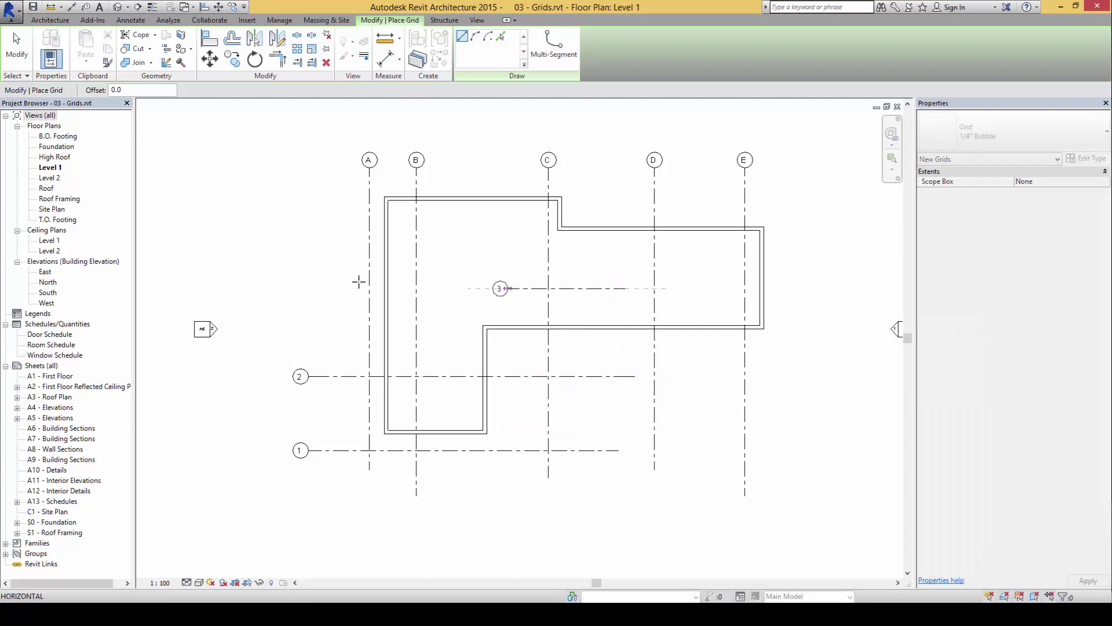
pyautogui.click(308, 289)
pyautogui.click(626, 211)
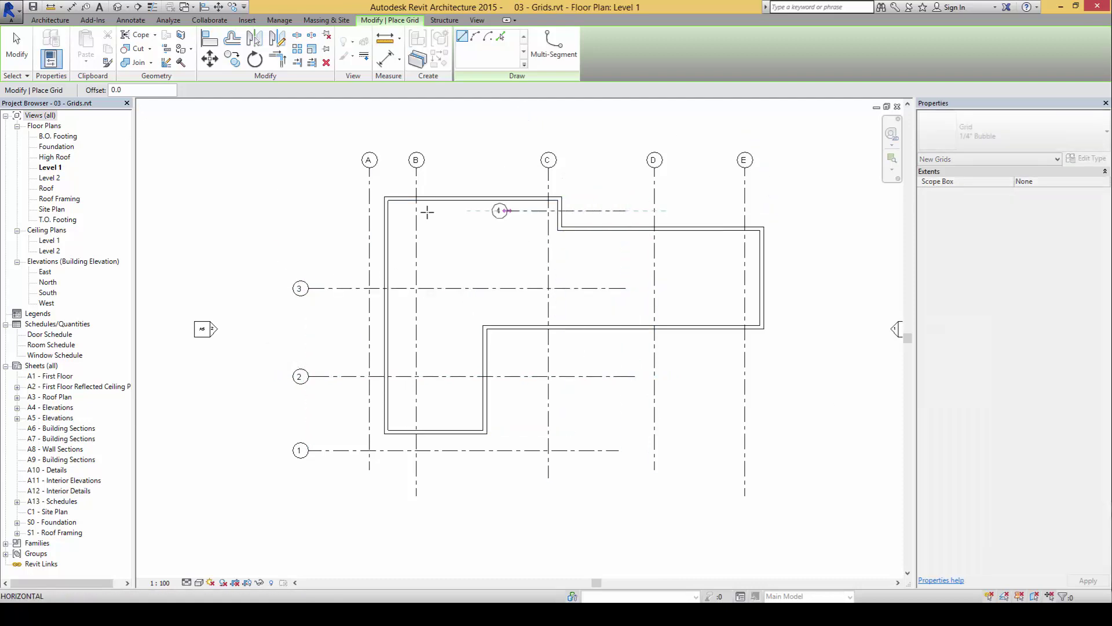
# Step: End grid 4 left of grid A, then review page 33 of the lesson PDF
pyautogui.click(298, 210)
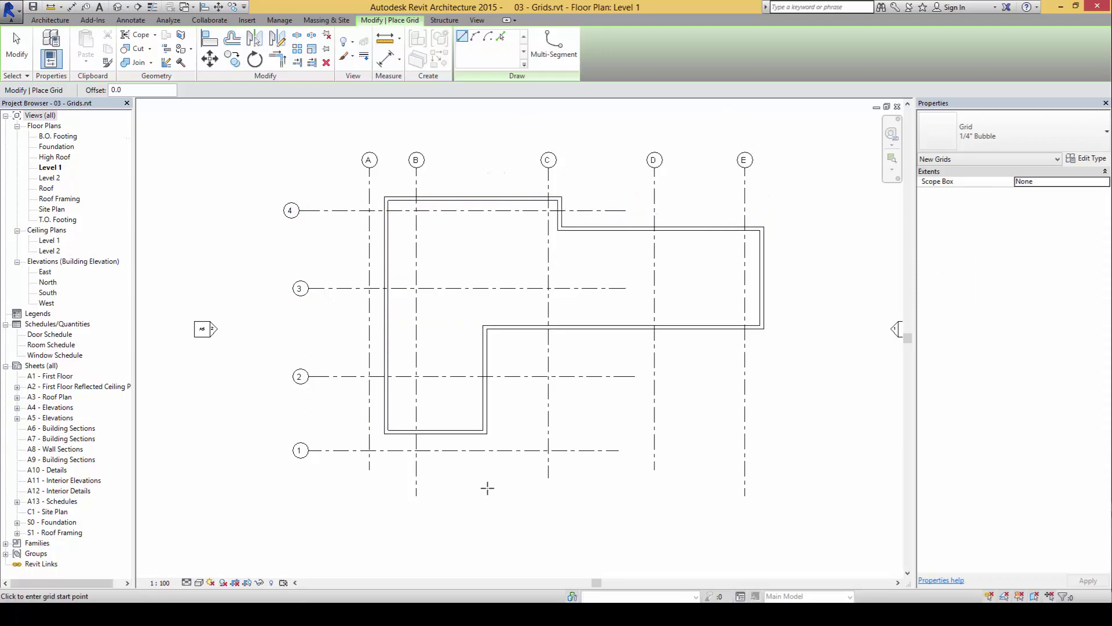
pyautogui.hotkey('alt', 'Tab')
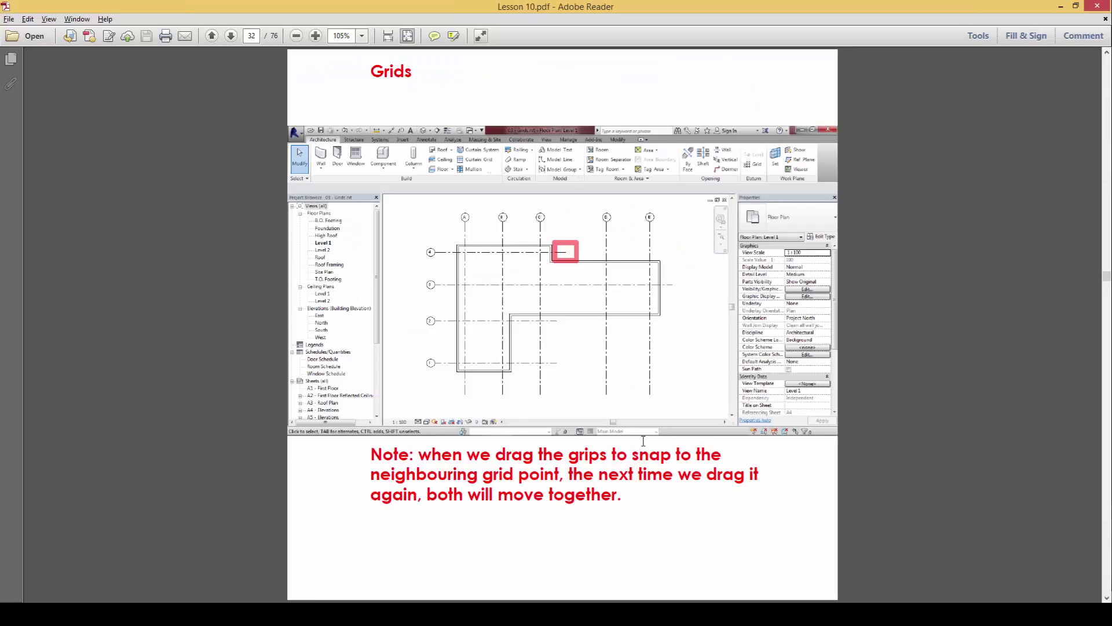
pyautogui.scroll(-1, 639, 448)
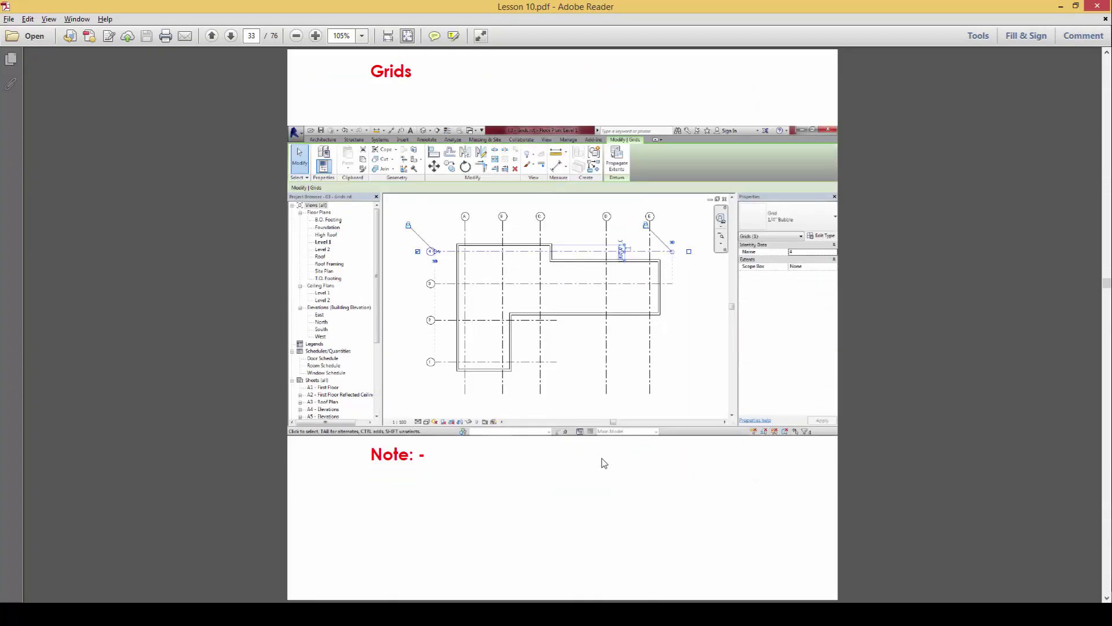
pyautogui.scroll(1, 604, 463)
pyautogui.hotkey('alt', 'Tab')
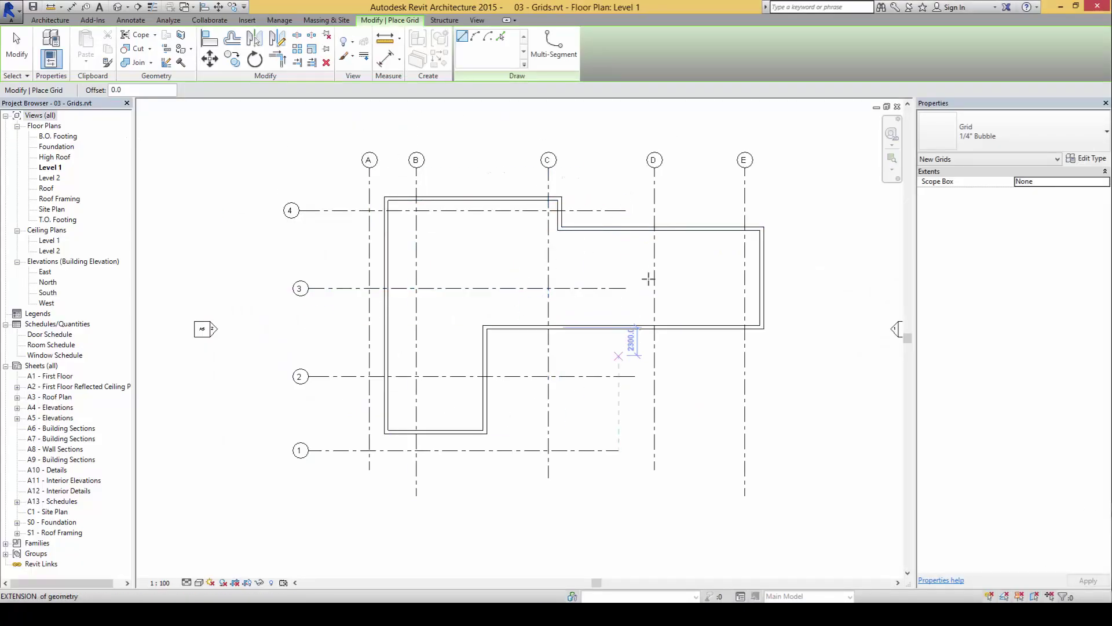
# Step: Drag grid 1's right end so the aligned ends of grids 1–4 extend past grid E
pyautogui.press('Escape')
pyautogui.press('Escape')
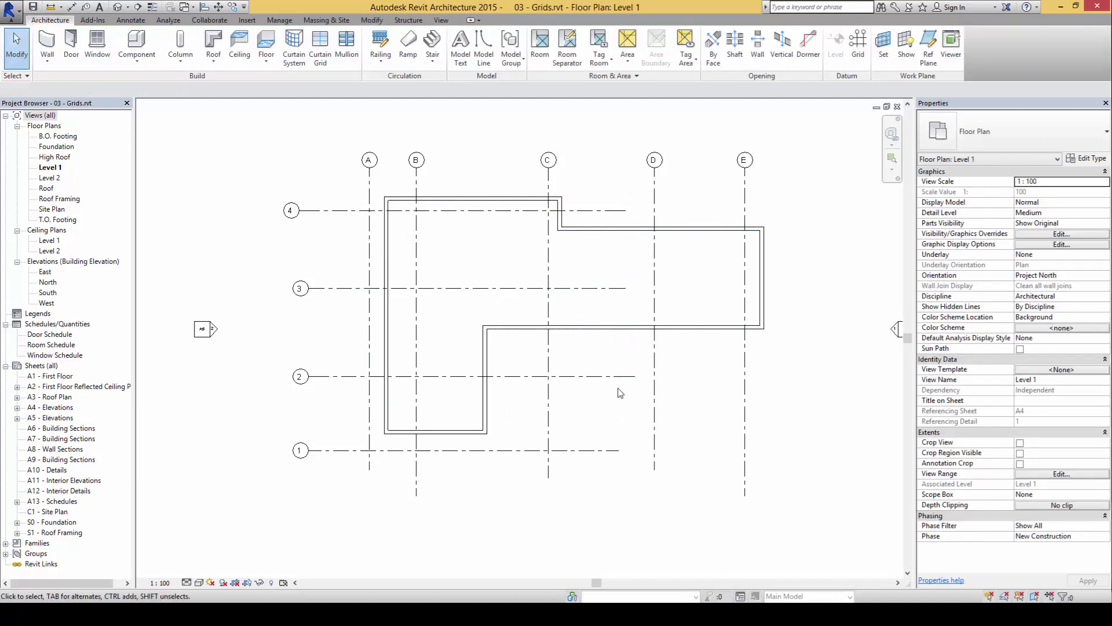
pyautogui.click(618, 452)
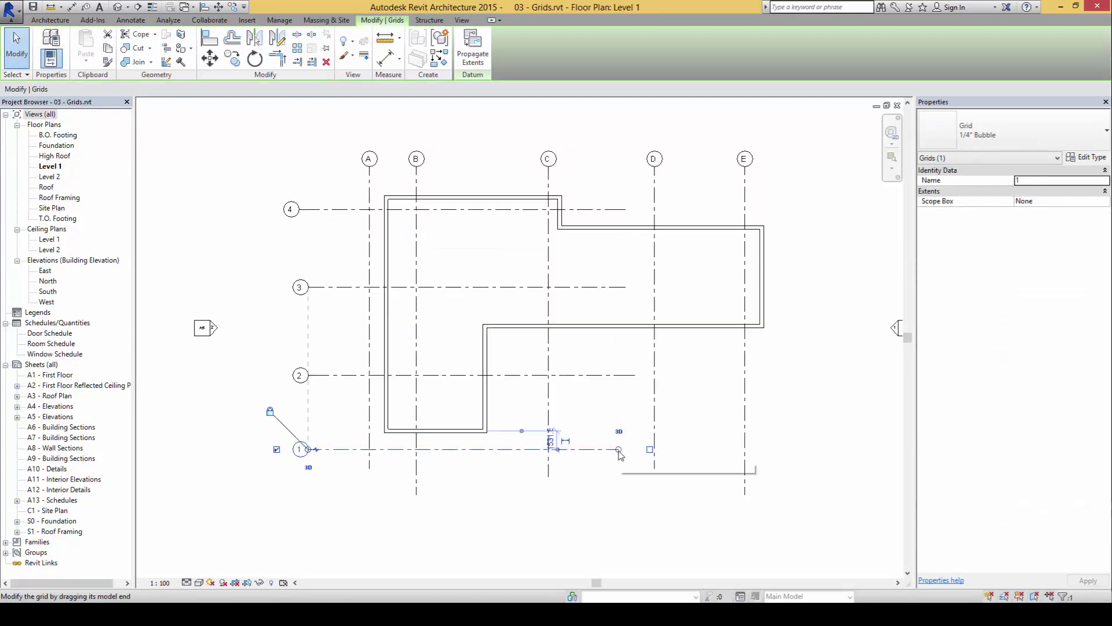
pyautogui.moveTo(619, 449); pyautogui.dragTo(634, 450)
pyautogui.moveTo(624, 357)
pyautogui.mouseDown()
pyautogui.moveTo(614, 400)
pyautogui.moveTo(631, 461)
pyautogui.moveTo(652, 453)
pyautogui.moveTo(662, 388)
pyautogui.moveTo(654, 361)
pyautogui.moveTo(630, 355)
pyautogui.mouseUp()
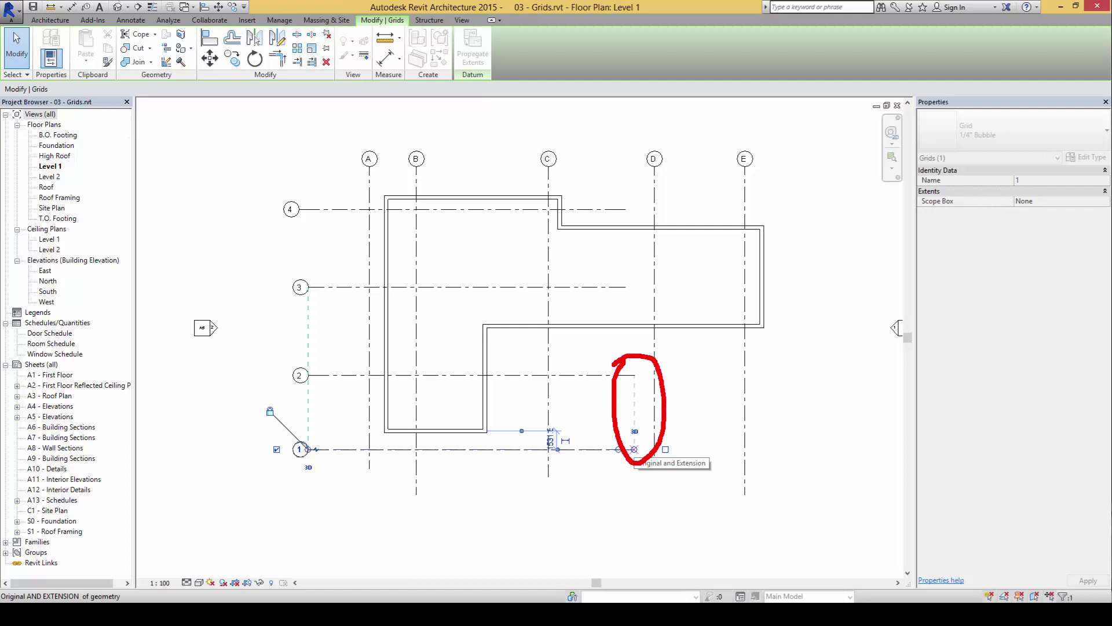
pyautogui.moveTo(631, 454); pyautogui.dragTo(634, 449)
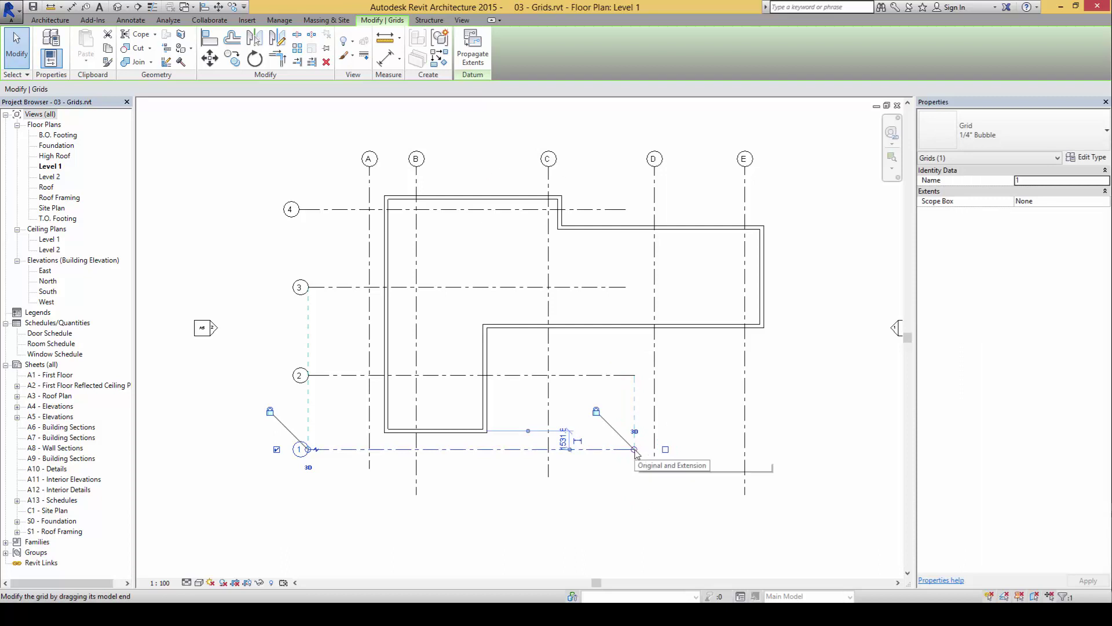
pyautogui.moveTo(634, 449)
pyautogui.mouseDown()
pyautogui.moveTo(606, 449)
pyautogui.moveTo(624, 449)
pyautogui.mouseUp()
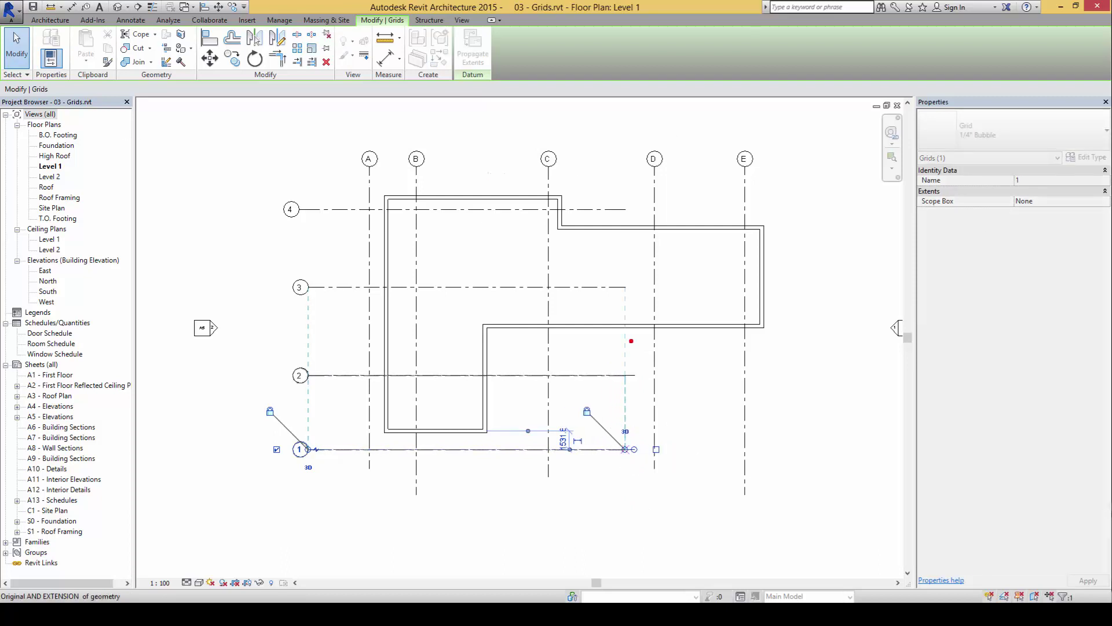
pyautogui.moveTo(618, 270)
pyautogui.mouseDown()
pyautogui.moveTo(598, 394)
pyautogui.moveTo(610, 471)
pyautogui.moveTo(644, 419)
pyautogui.moveTo(640, 289)
pyautogui.moveTo(633, 269)
pyautogui.moveTo(605, 270)
pyautogui.mouseUp()
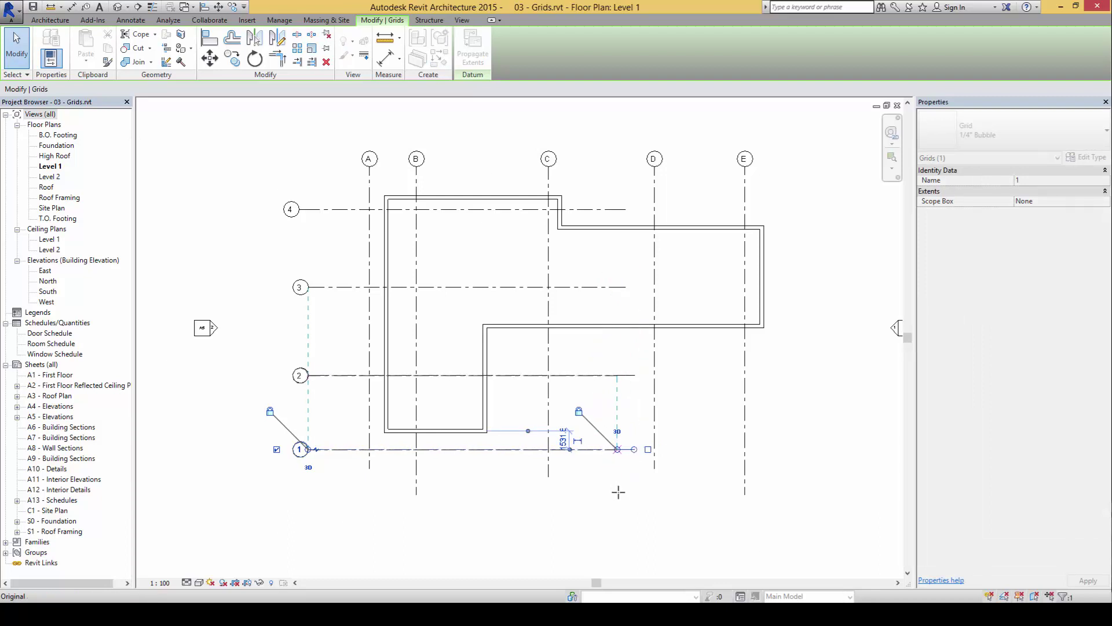
pyautogui.moveTo(626, 449); pyautogui.dragTo(768, 443)
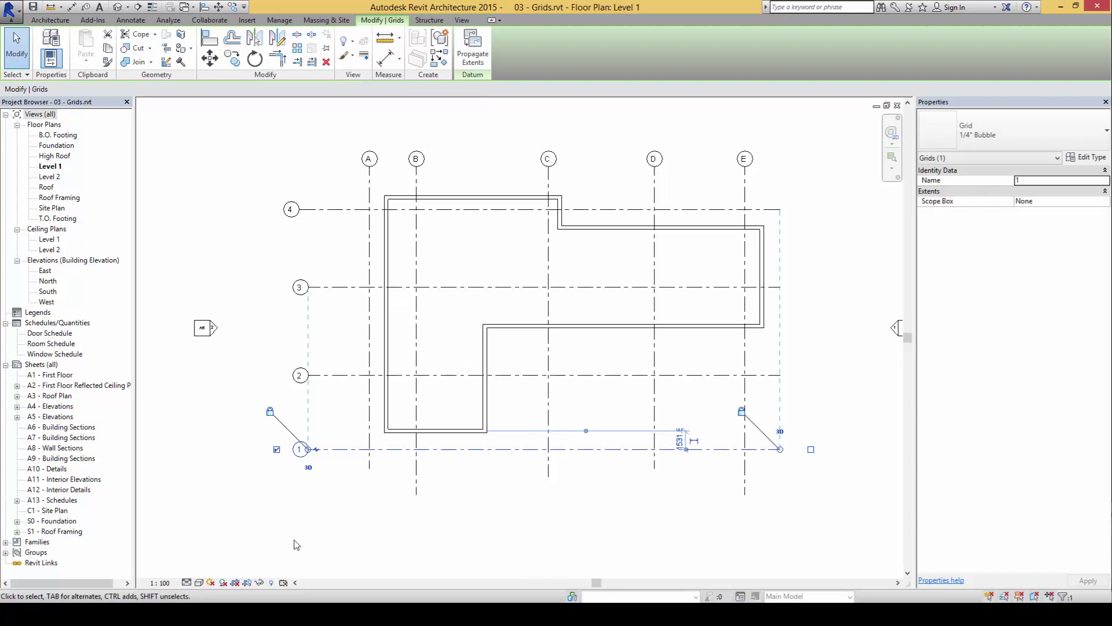
# Step: Shorten grids 1–4 from their left ends so they start just left of grid A
pyautogui.click(316, 257)
pyautogui.click(297, 212)
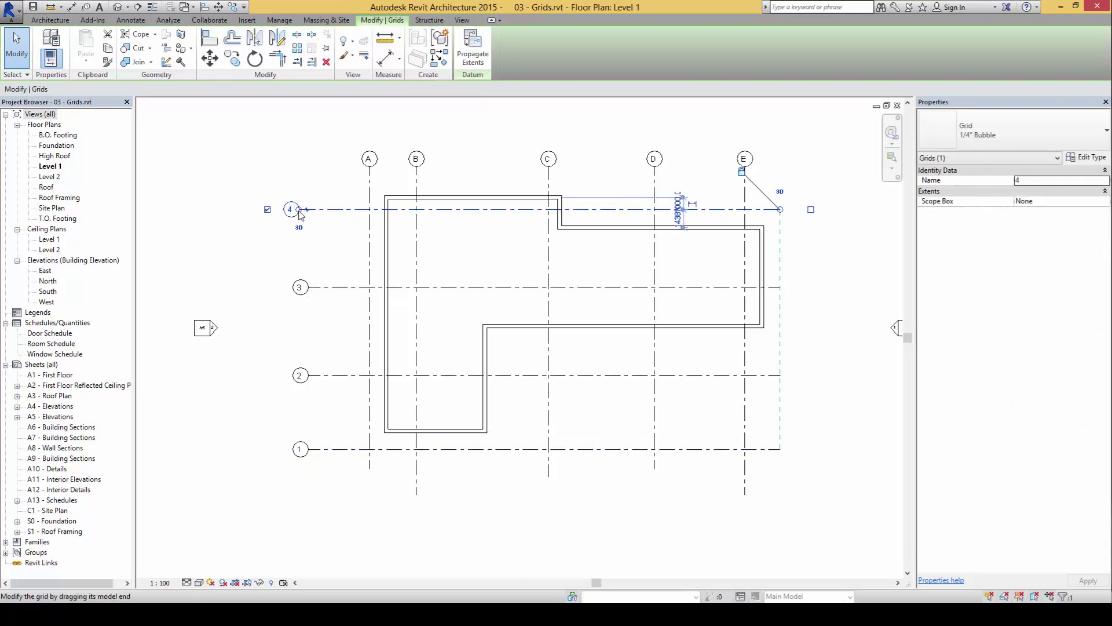
pyautogui.moveTo(300, 216)
pyautogui.mouseDown()
pyautogui.moveTo(317, 212)
pyautogui.moveTo(308, 211)
pyautogui.mouseUp()
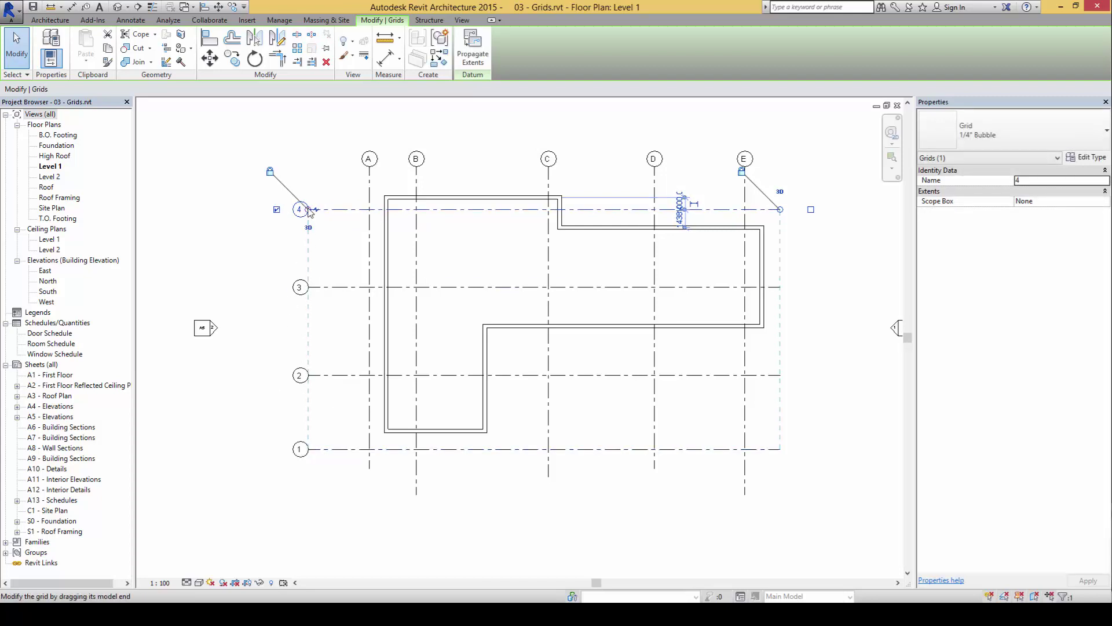
pyautogui.moveTo(308, 210); pyautogui.dragTo(348, 210)
# Step: Extend the lower ends of grids A–E to just below grid 1
pyautogui.click(286, 389)
pyautogui.click(370, 469)
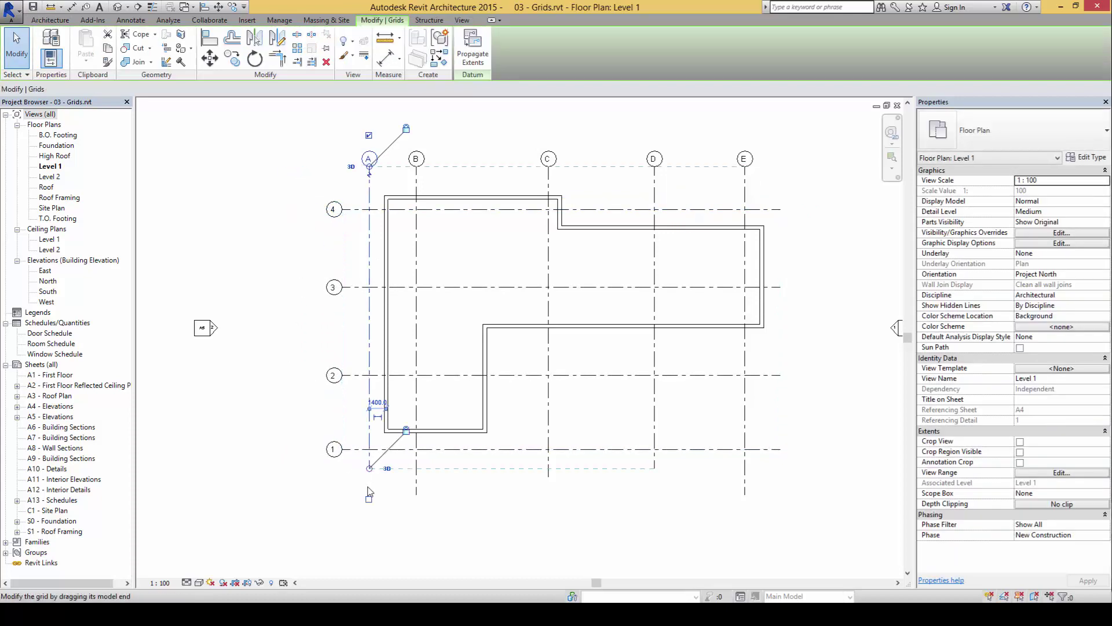
pyautogui.moveTo(369, 469)
pyautogui.mouseDown()
pyautogui.moveTo(369, 494)
pyautogui.moveTo(369, 476)
pyautogui.mouseUp()
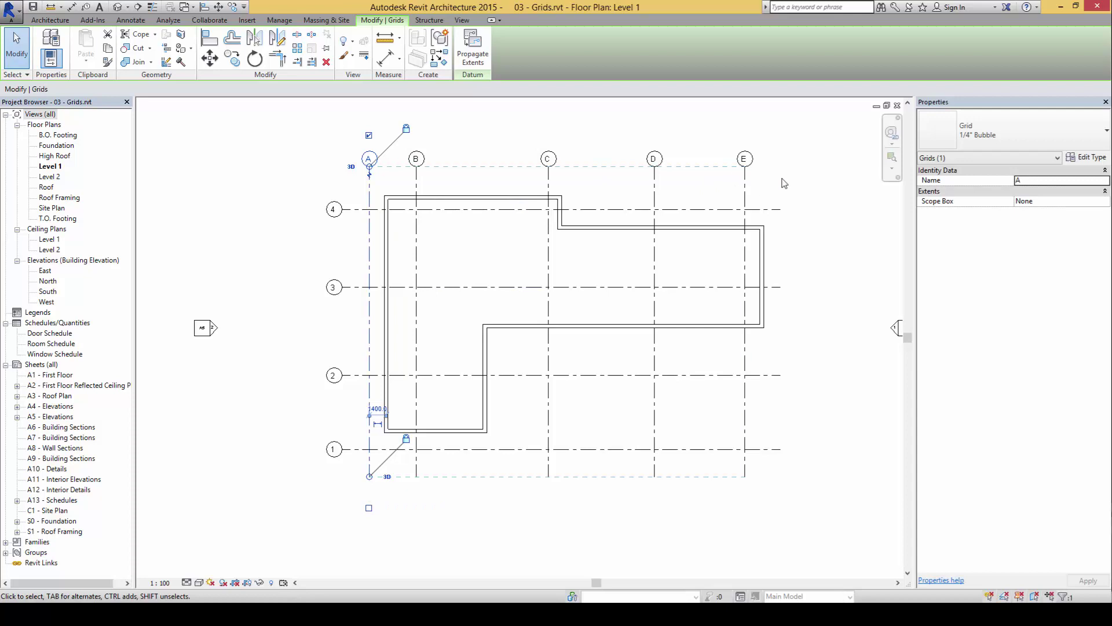
pyautogui.click(861, 248)
pyautogui.scroll(-2, 799, 266)
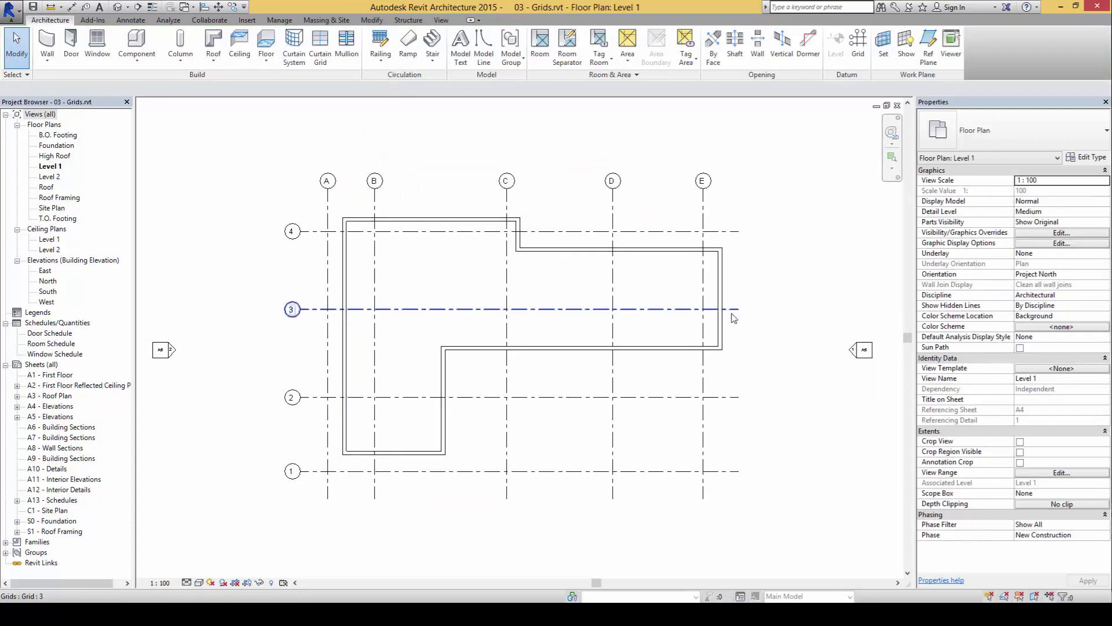
pyautogui.scroll(-2, 772, 312)
pyautogui.moveTo(789, 304); pyautogui.dragTo(746, 315, button='middle')
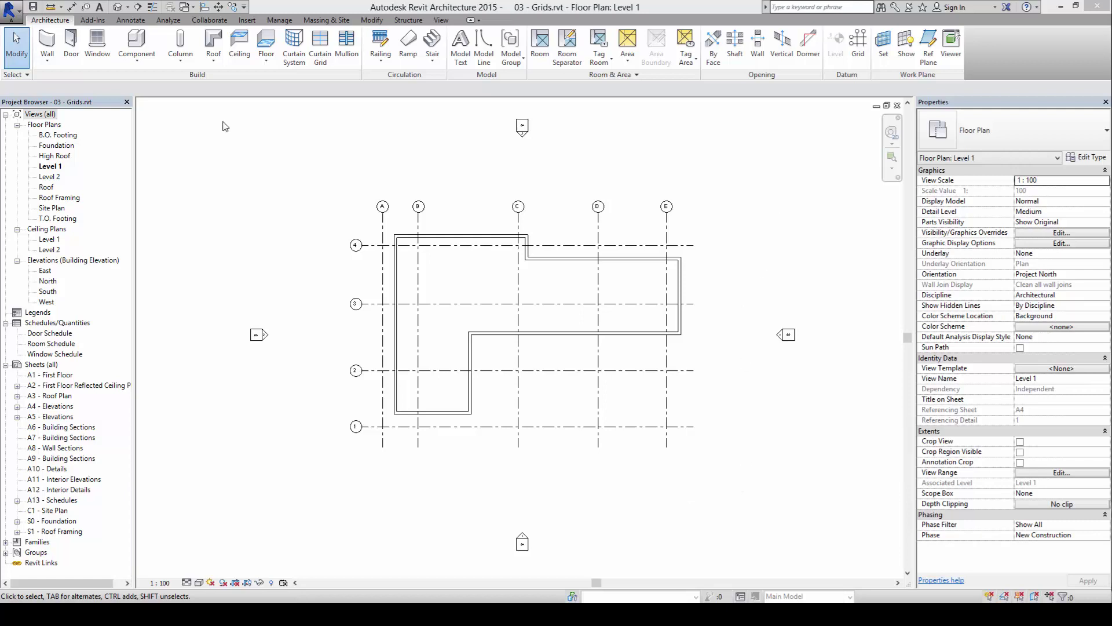
pyautogui.click(51, 23)
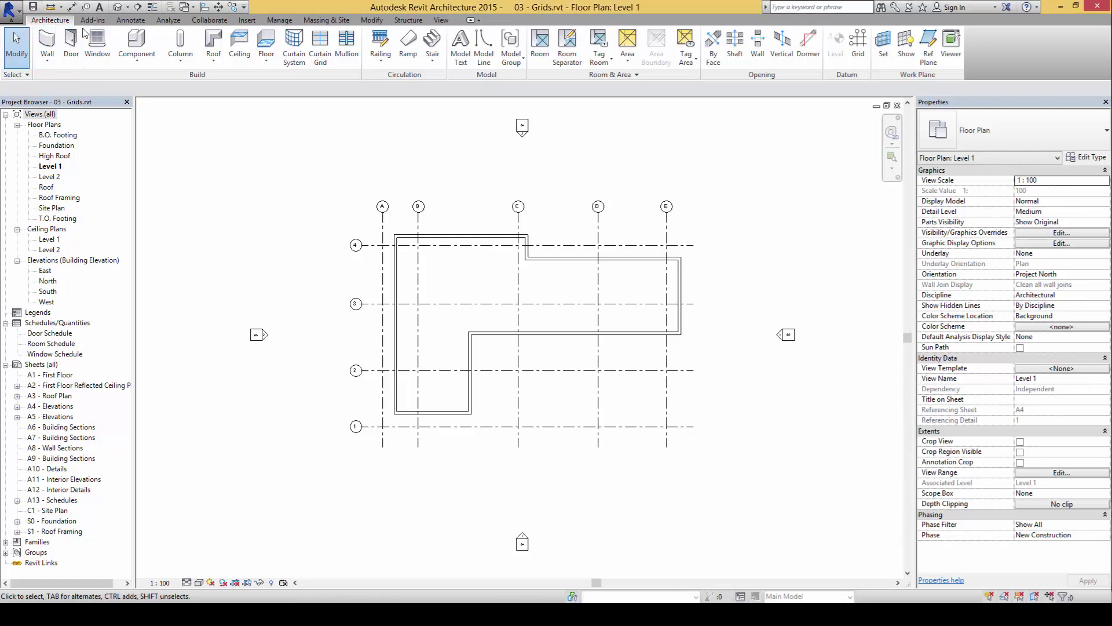
# Step: Start a new Grid and switch to Multi-Segment sketch mode for grid 5
pyautogui.click(858, 46)
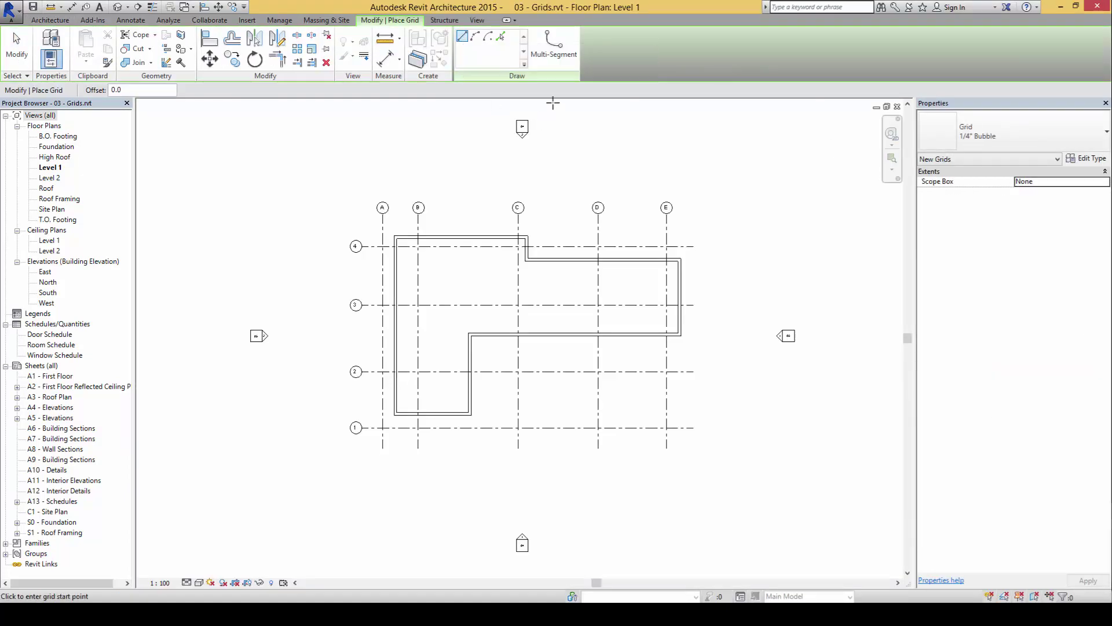
pyautogui.click(554, 56)
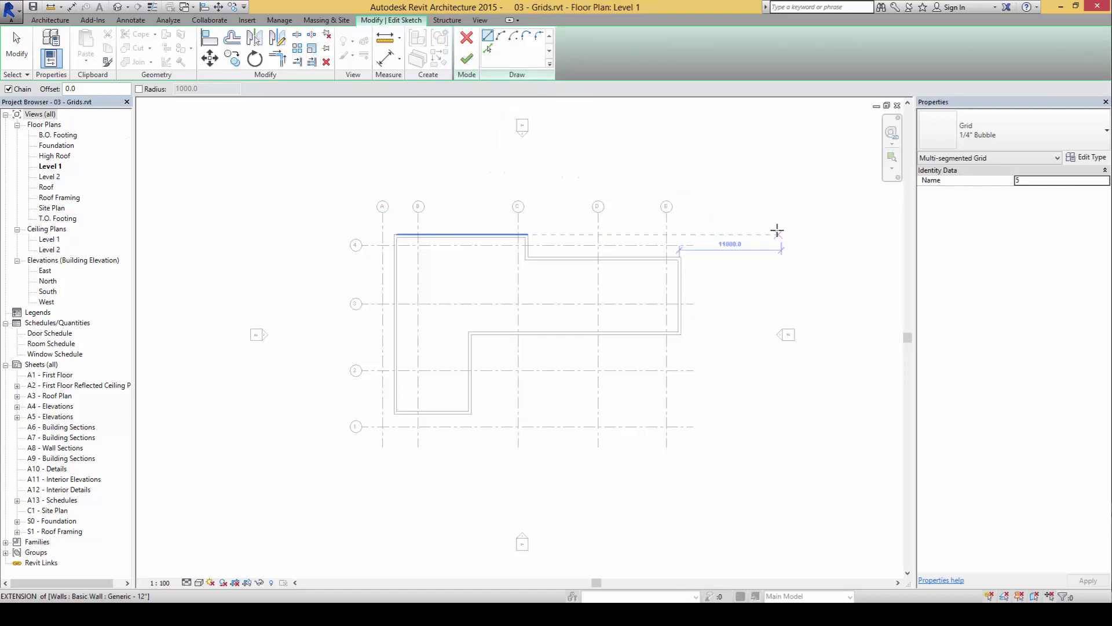
# Step: Draw grid 5's chained path: a vertical top segment, then alternating angled segments down past grid 1
pyautogui.click(667, 236)
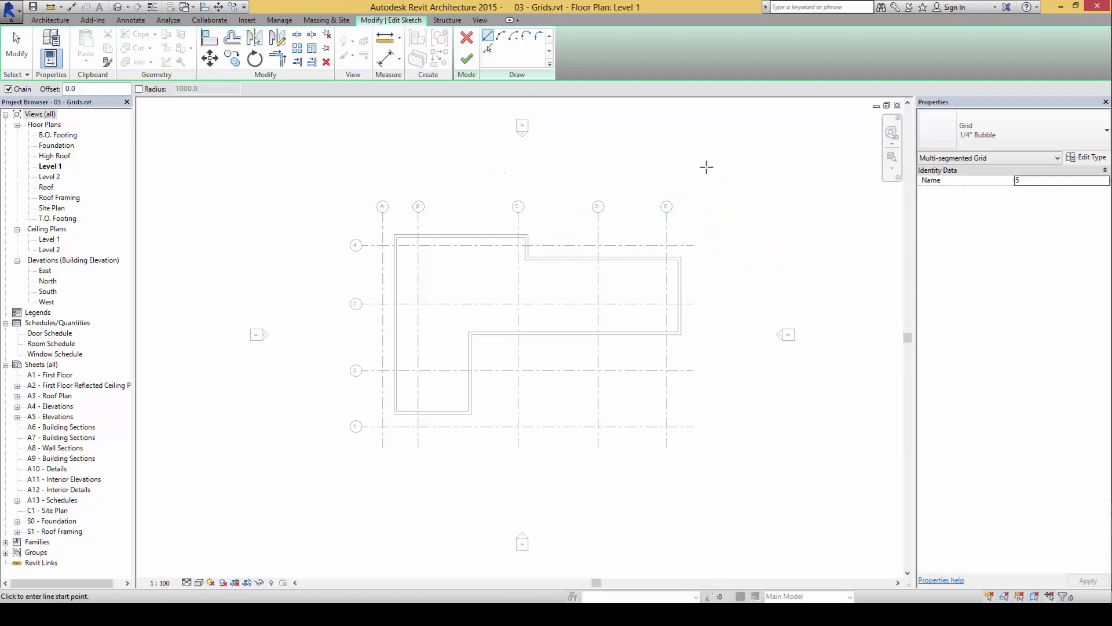
pyautogui.hotkey('ctrl', 'z')
pyautogui.click(717, 245)
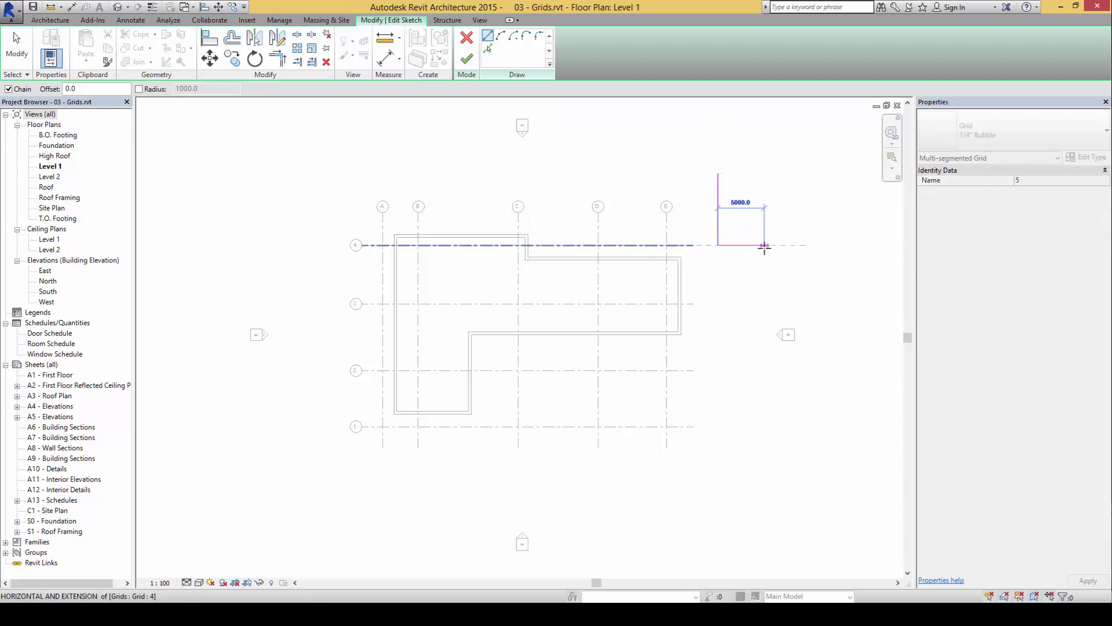
pyautogui.click(749, 259)
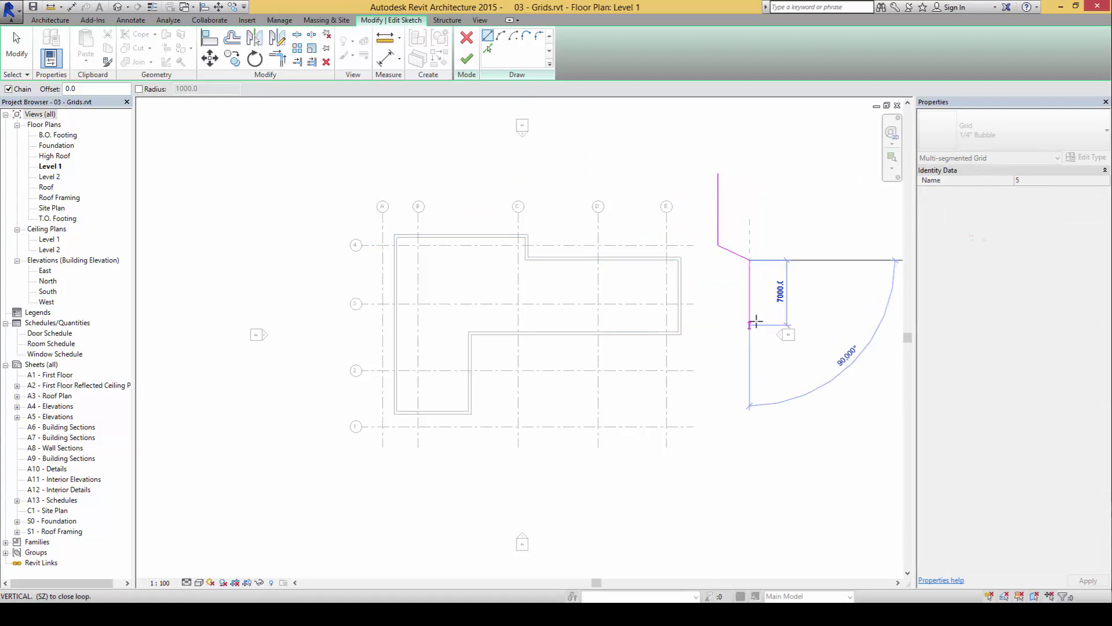
pyautogui.click(764, 315)
pyautogui.click(718, 359)
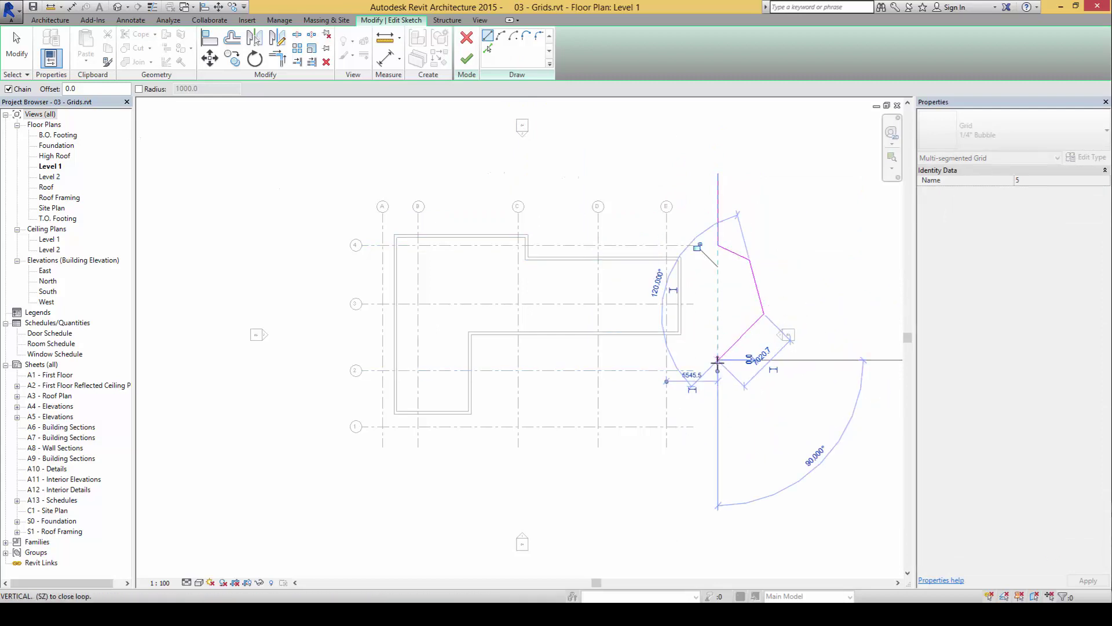
pyautogui.click(749, 477)
pyautogui.press('Escape')
pyautogui.press('Escape')
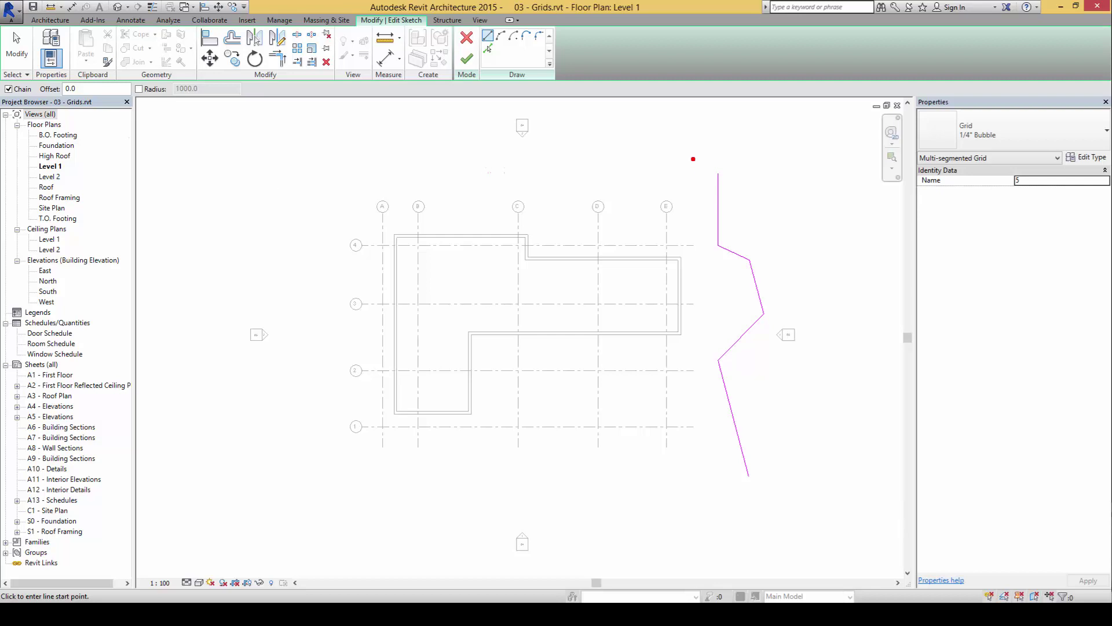
pyautogui.moveTo(694, 159)
pyautogui.mouseDown()
pyautogui.moveTo(690, 233)
pyautogui.moveTo(696, 262)
pyautogui.moveTo(718, 280)
pyautogui.moveTo(688, 344)
pyautogui.moveTo(687, 429)
pyautogui.moveTo(711, 478)
pyautogui.moveTo(752, 506)
pyautogui.moveTo(784, 463)
pyautogui.moveTo(771, 403)
pyautogui.moveTo(817, 304)
pyautogui.moveTo(800, 239)
pyautogui.moveTo(770, 229)
pyautogui.moveTo(738, 148)
pyautogui.moveTo(690, 155)
pyautogui.mouseUp()
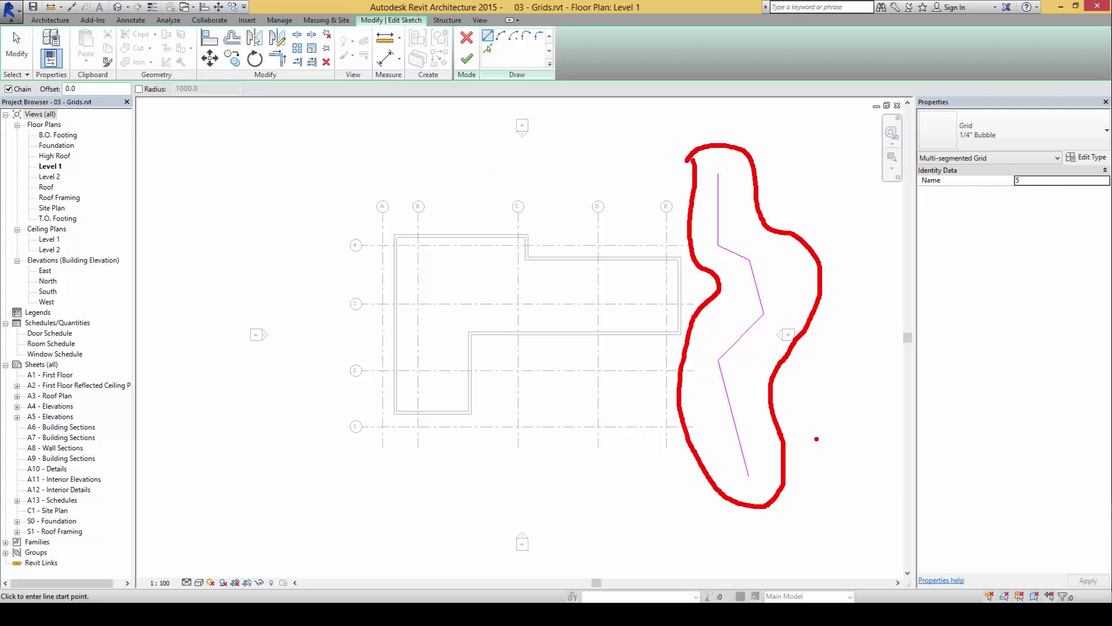
pyautogui.press('Escape')
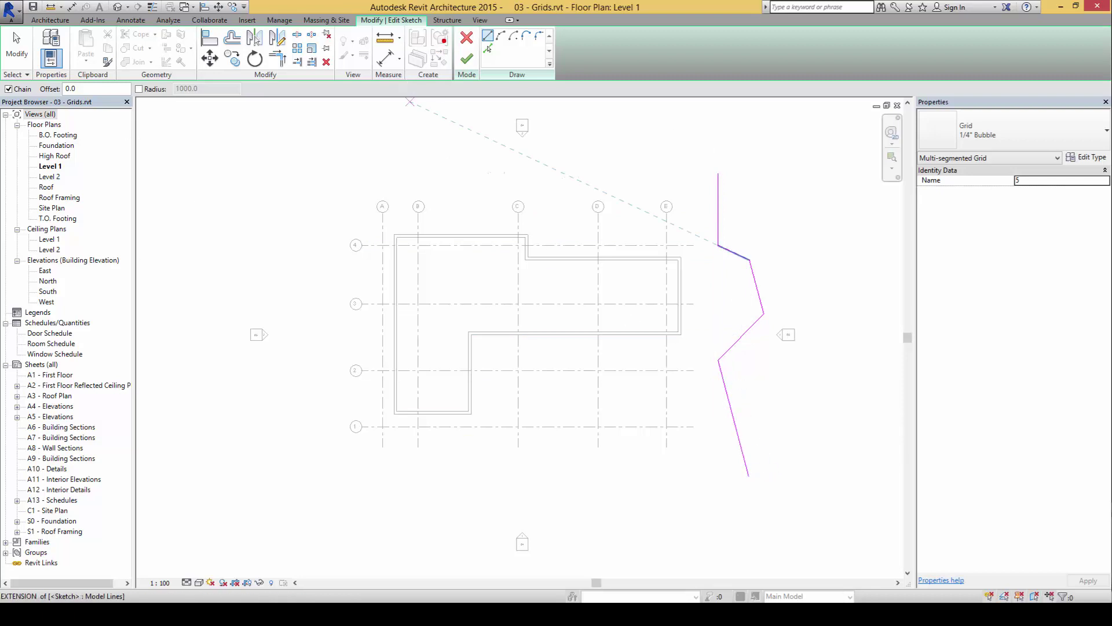
pyautogui.moveTo(453, 39)
pyautogui.mouseDown()
pyautogui.moveTo(445, 73)
pyautogui.moveTo(497, 54)
pyautogui.mouseUp()
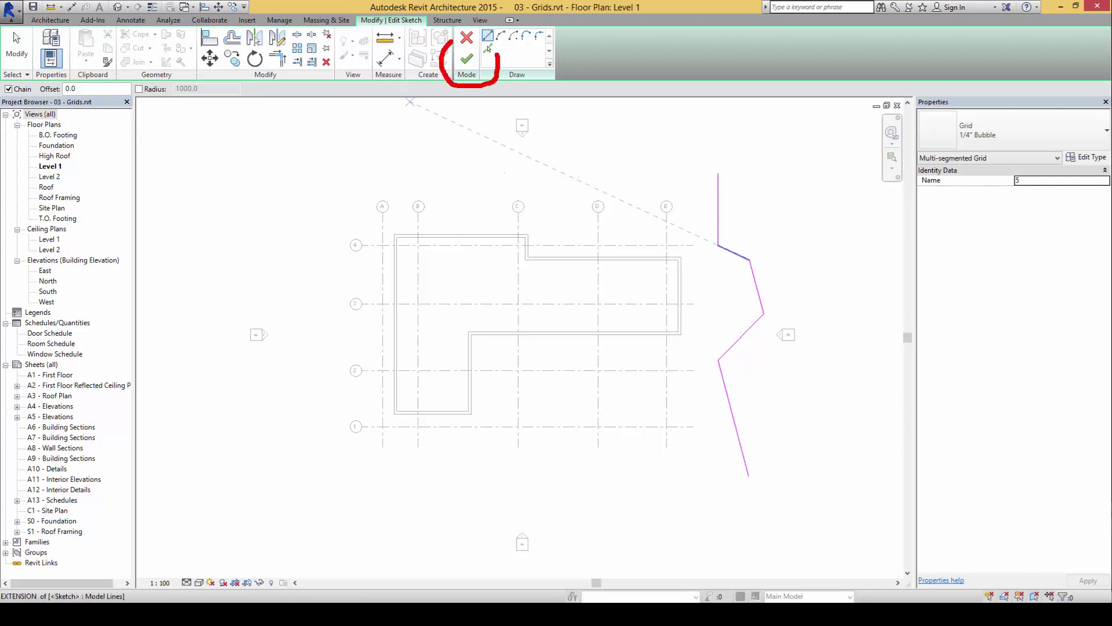
# Step: Finish the sketch to create the multi-segmented grid 5
pyautogui.click(467, 61)
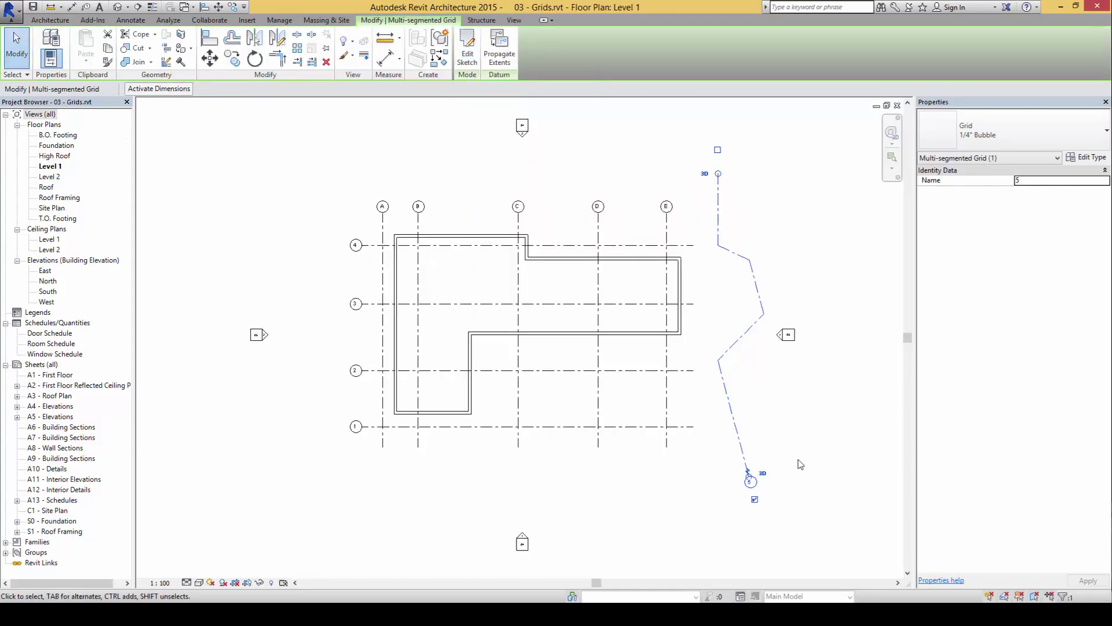
pyautogui.click(782, 500)
pyautogui.scroll(3, 753, 503)
pyautogui.scroll(-5, 787, 432)
# Step: Show grid 5's bubble at the top end only, hiding the bottom bubble
pyautogui.click(708, 240)
pyautogui.click(705, 143)
pyautogui.click(743, 493)
pyautogui.click(793, 411)
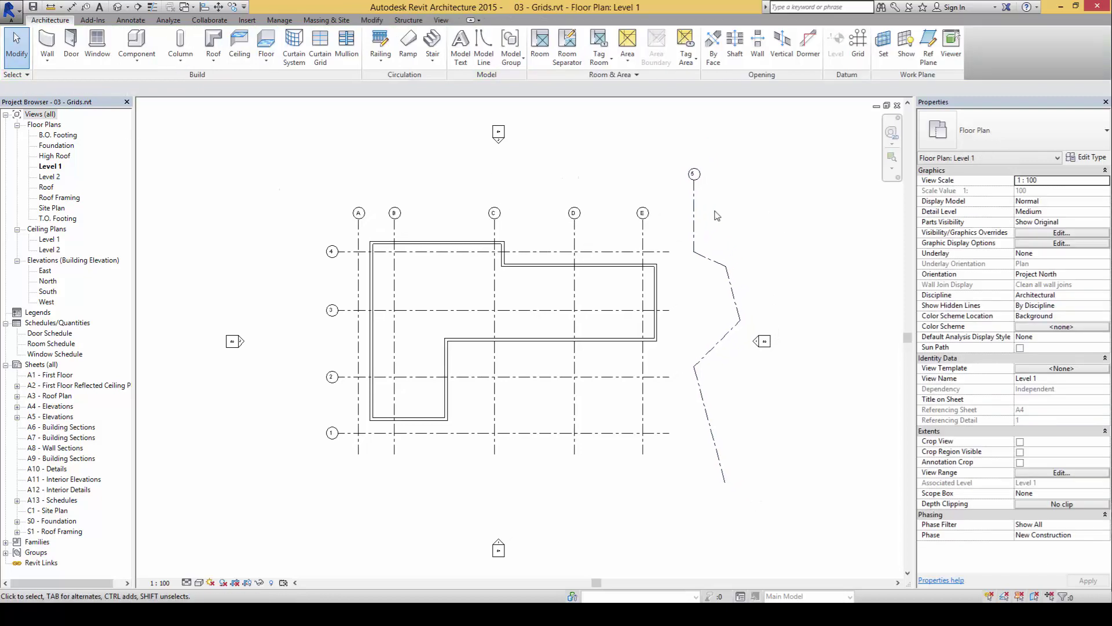
pyautogui.scroll(2, 781, 197)
pyautogui.moveTo(759, 201); pyautogui.dragTo(745, 207, button='middle')
pyautogui.scroll(-2, 747, 210)
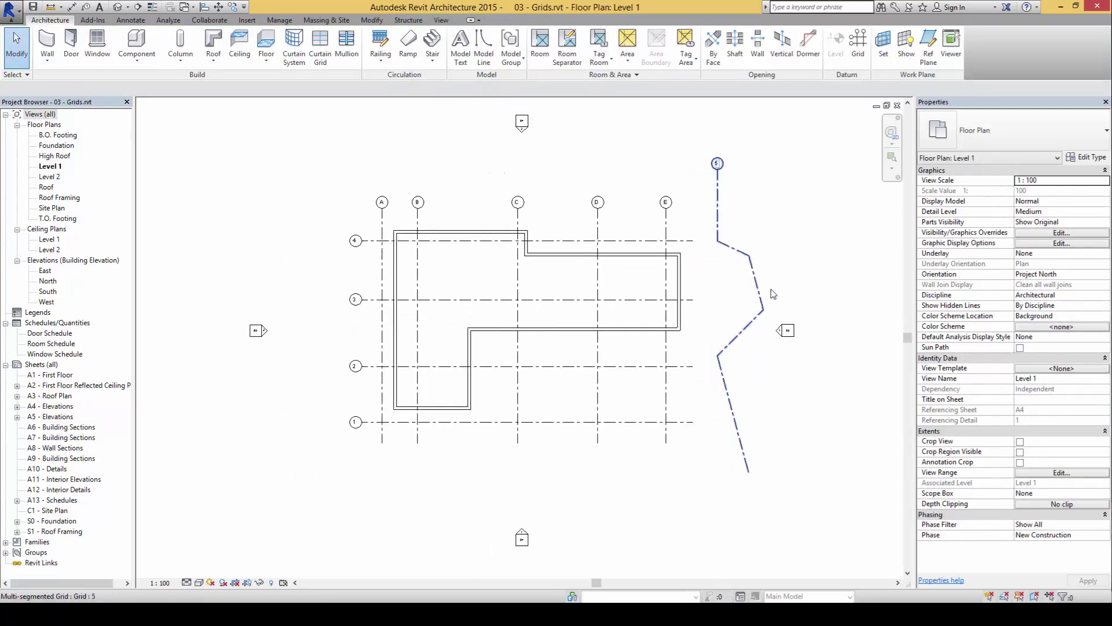